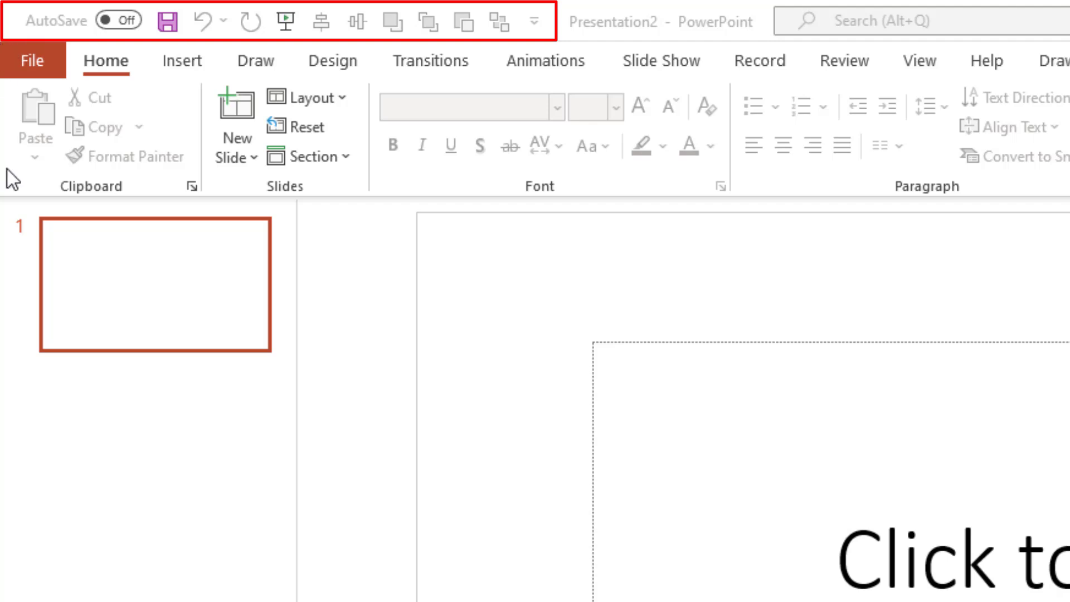
# Step: Add the New, Open, and Print Preview and Print commands to the Quick Access Toolbar
pyautogui.click(535, 24)
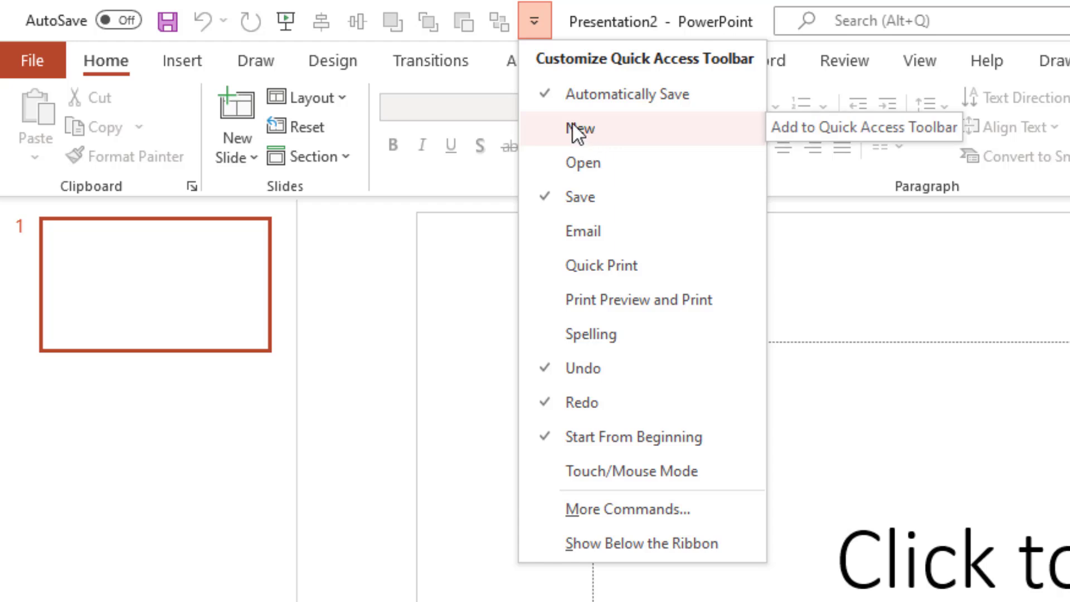
pyautogui.click(549, 133)
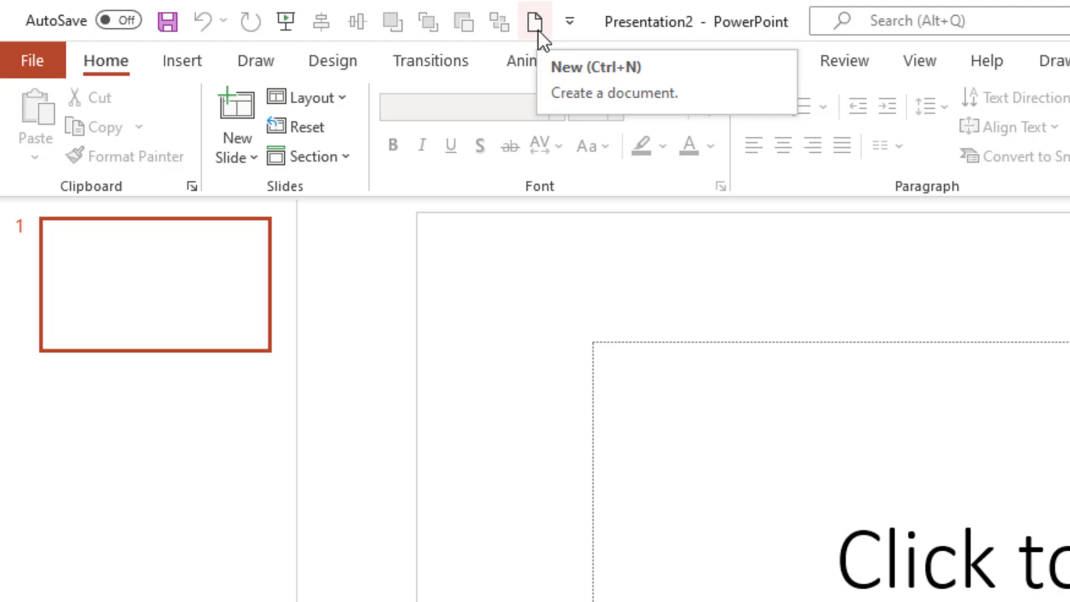
pyautogui.click(568, 21)
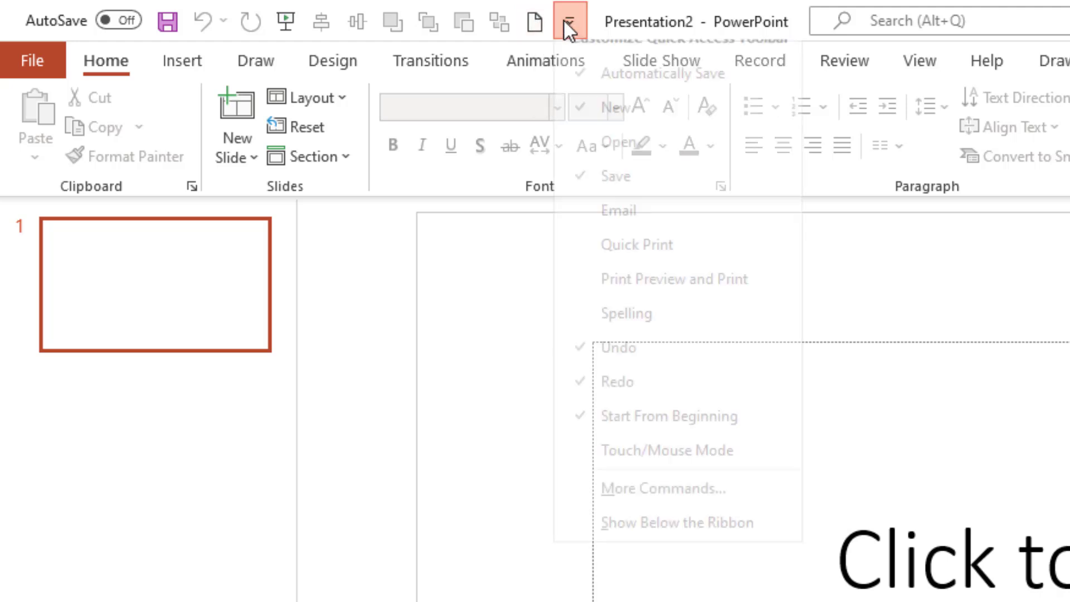
pyautogui.click(588, 163)
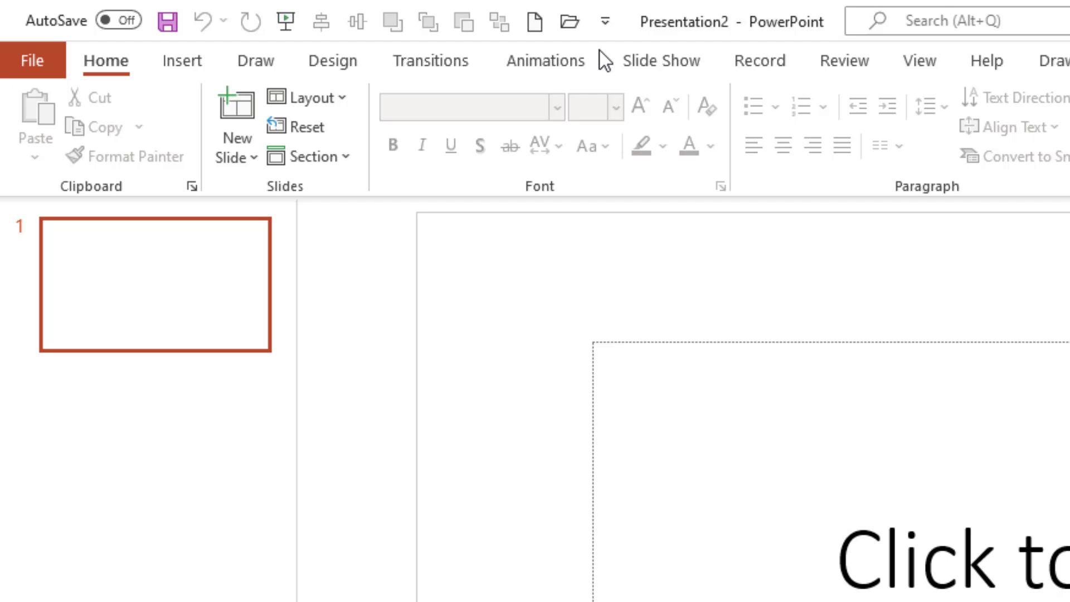
pyautogui.click(609, 21)
pyautogui.click(660, 301)
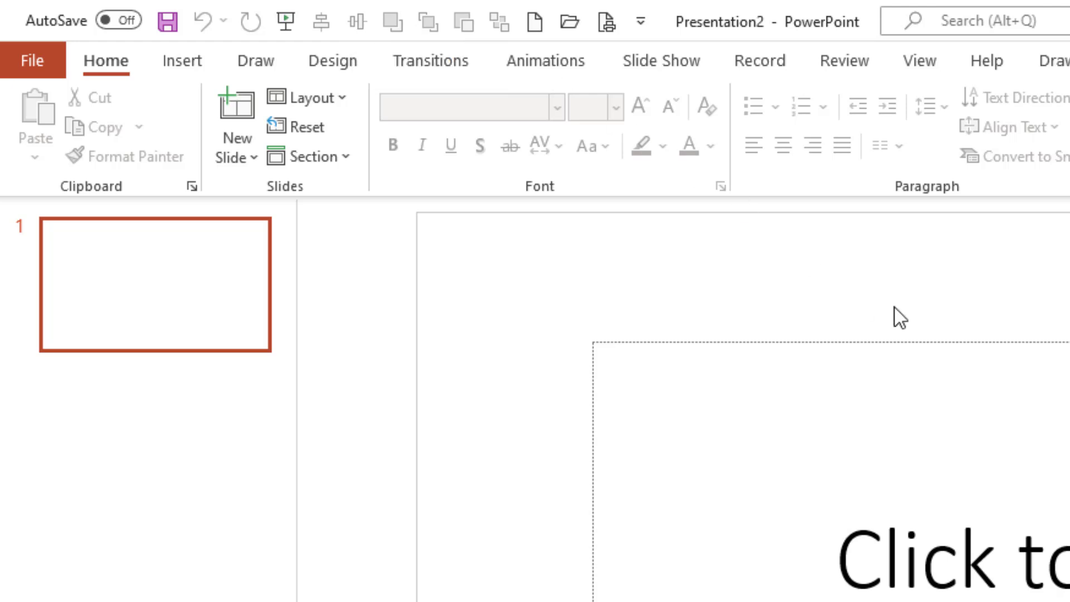
# Step: Draw a rectangle about 3.4 cm high and 4.34 cm wide in the upper part of the slide
pyautogui.click(172, 58)
pyautogui.click(390, 140)
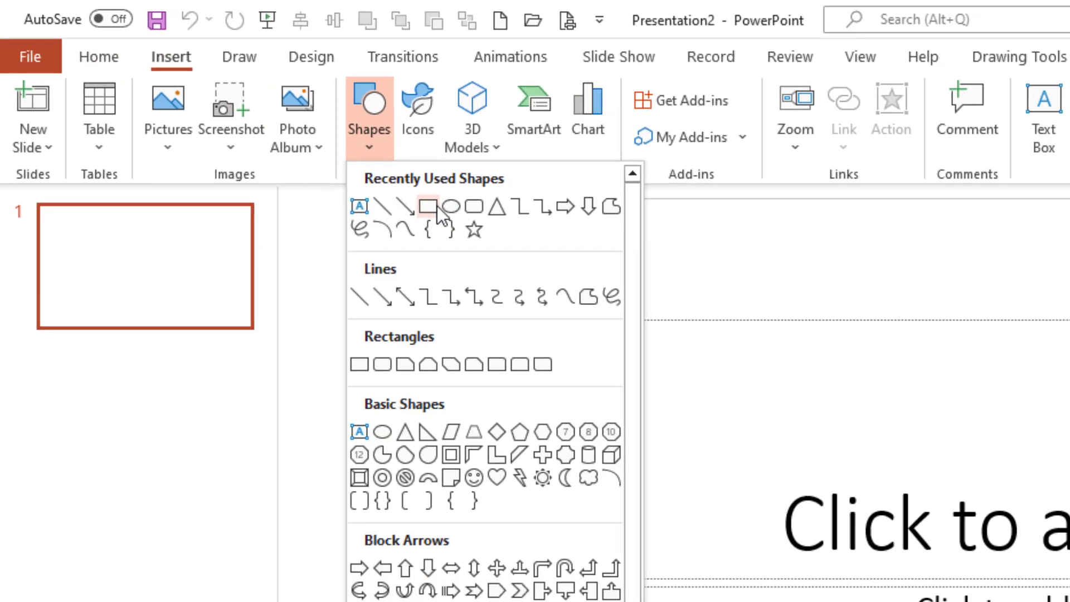
pyautogui.click(436, 206)
pyautogui.moveTo(782, 289); pyautogui.dragTo(951, 419)
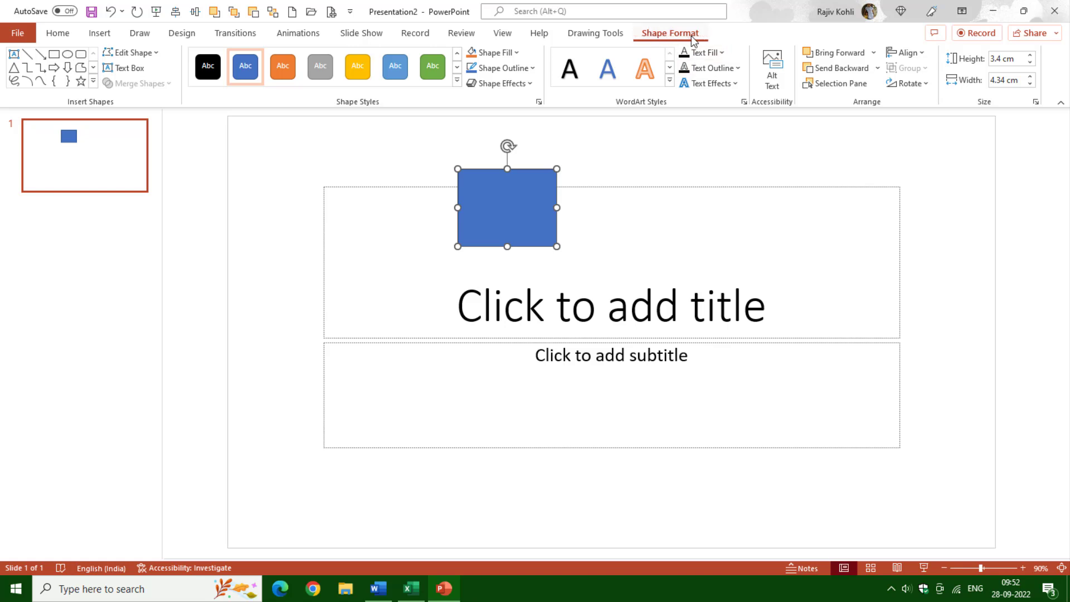
# Step: Review the alignment options for the rectangle and the commands in the custom Drawing Tools group
pyautogui.click(905, 53)
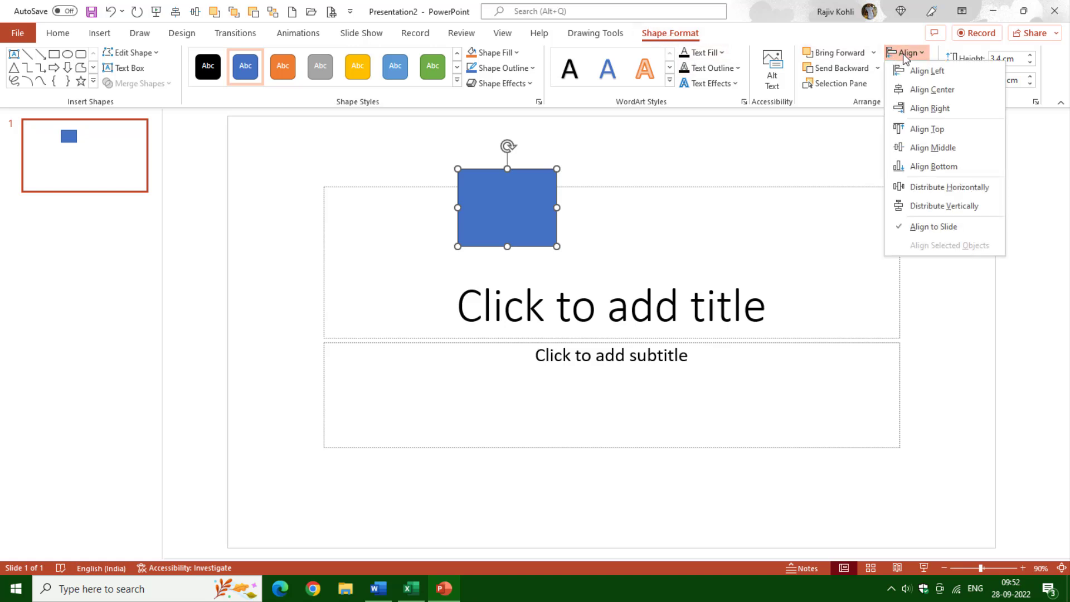
pyautogui.click(904, 54)
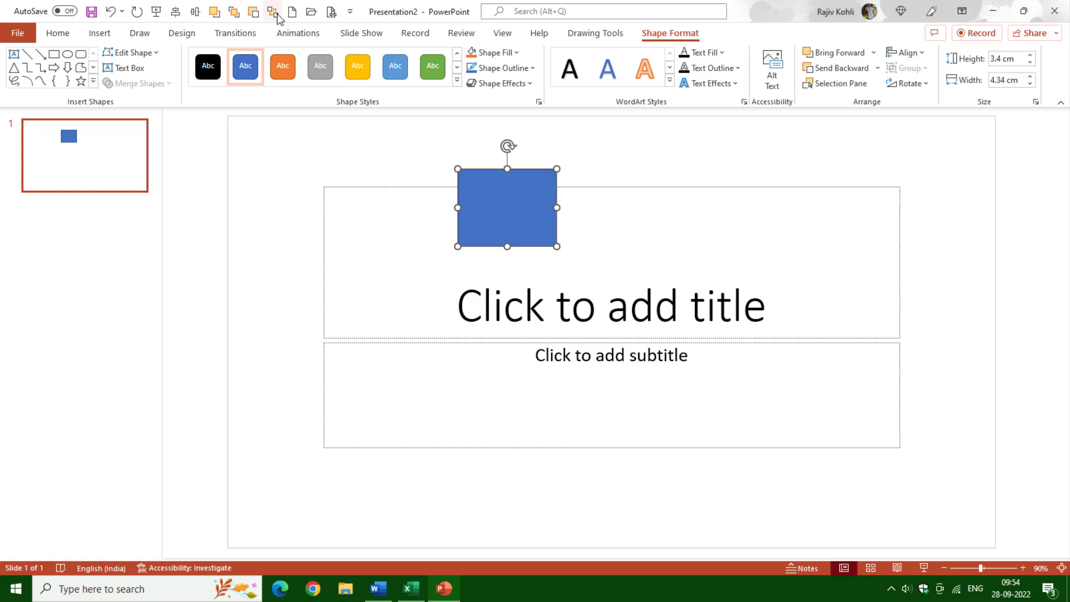
pyautogui.click(595, 33)
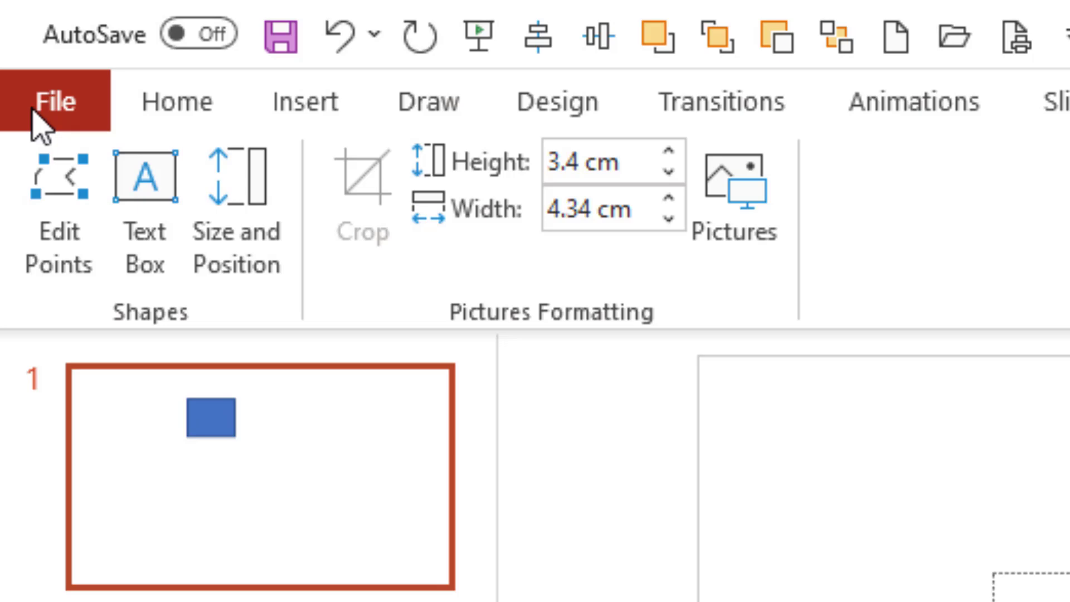
# Step: Examine the ribbon and Quick Access Toolbar customization pages in the program options, and leave without changes
pyautogui.click(34, 112)
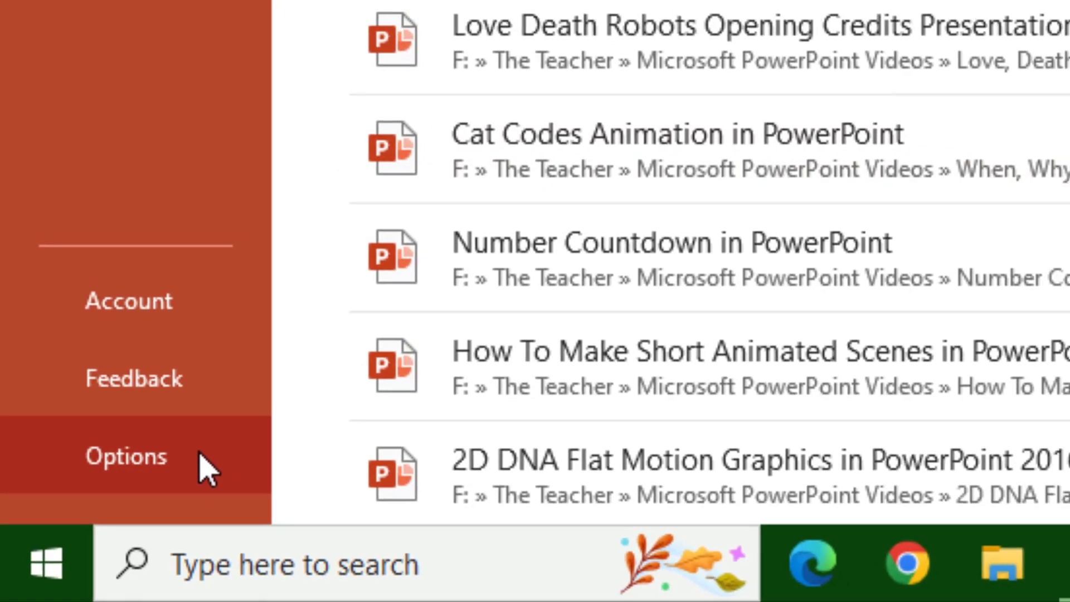
pyautogui.click(219, 466)
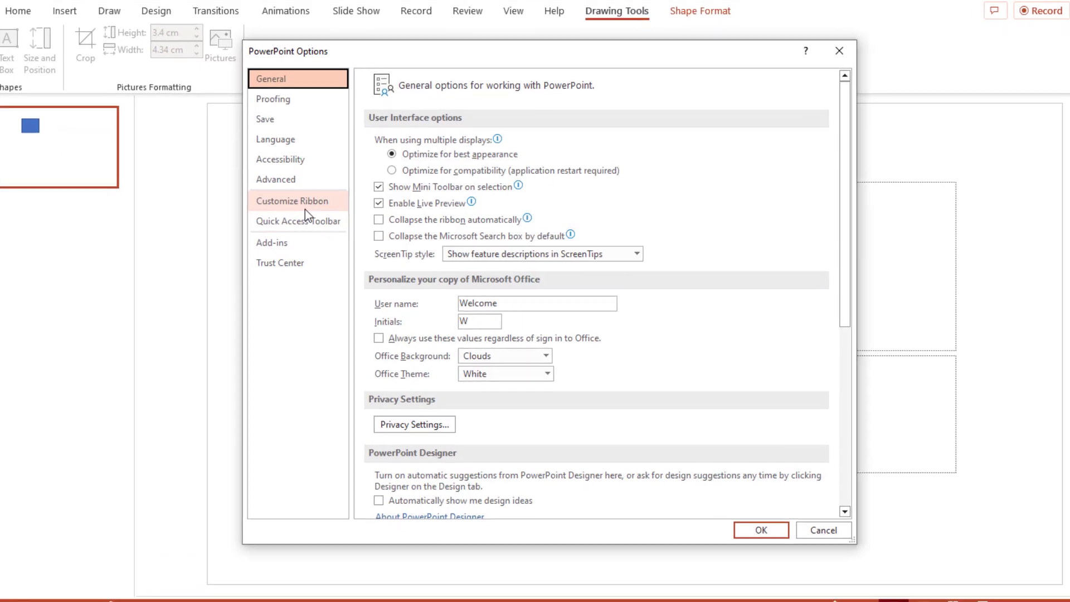
pyautogui.click(294, 206)
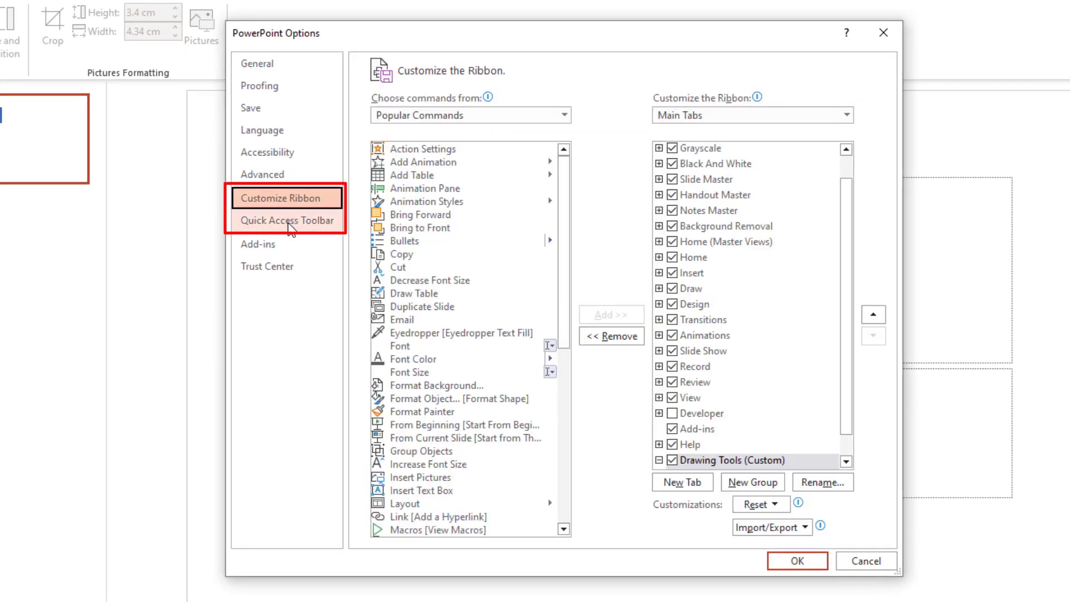
pyautogui.click(266, 218)
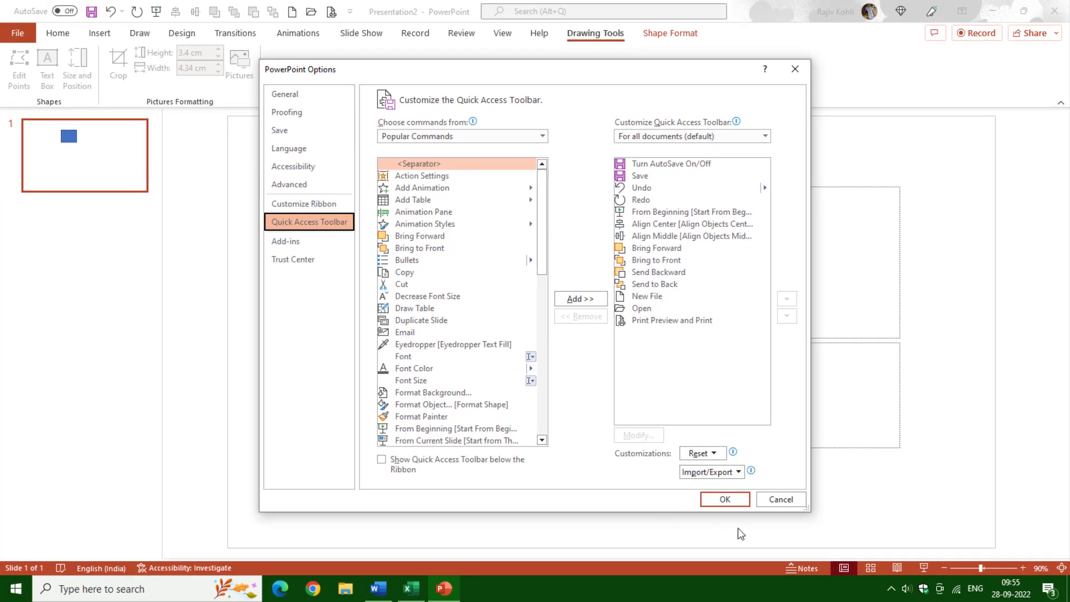
pyautogui.click(780, 499)
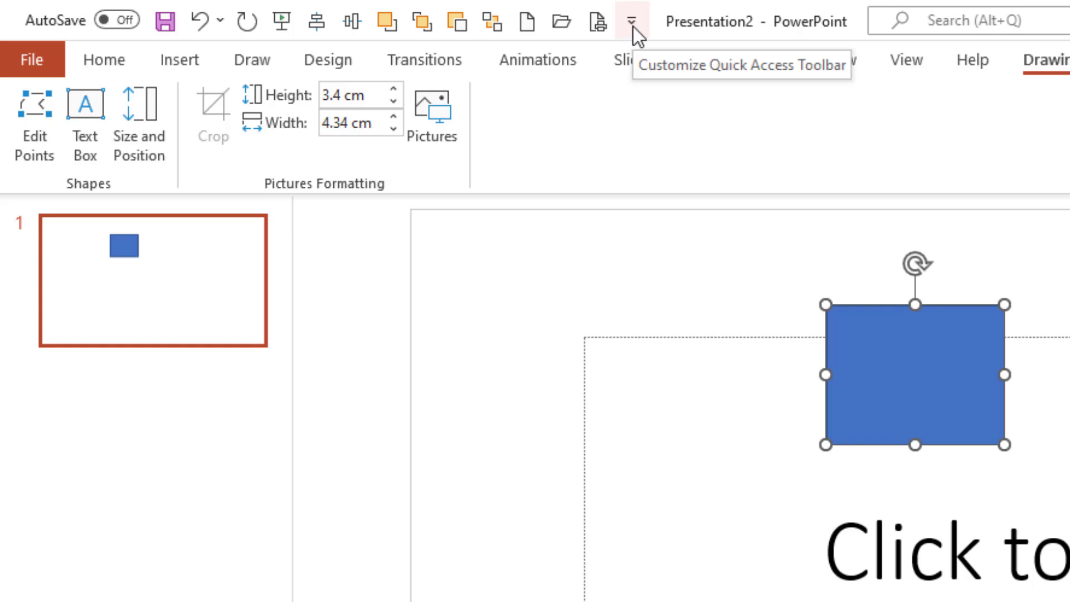
# Step: Set the Quick Access Toolbar to show below the ribbon in the program options
pyautogui.click(633, 26)
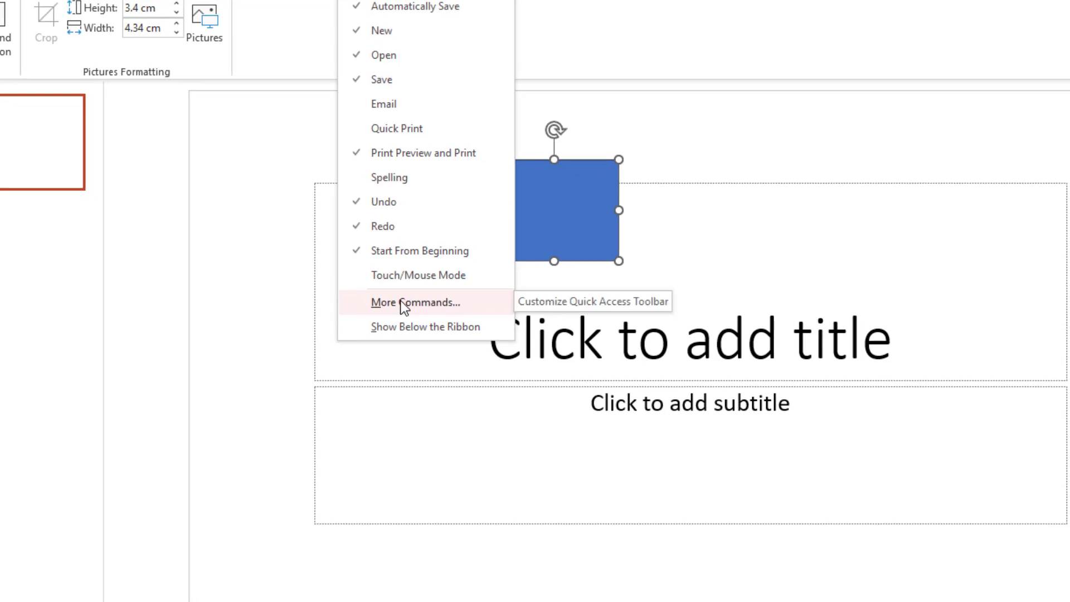
pyautogui.click(403, 304)
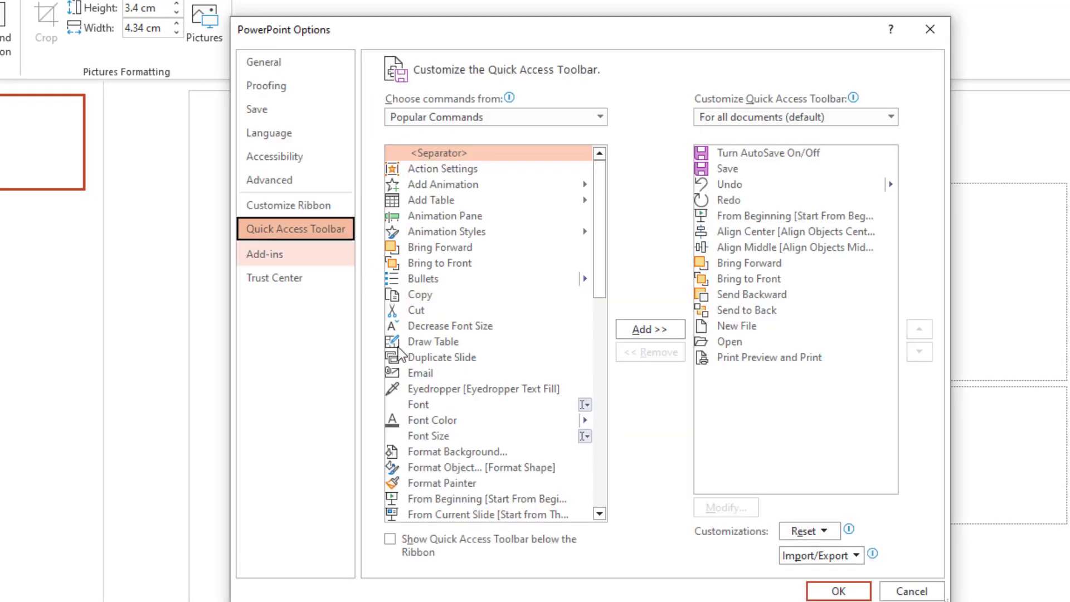
pyautogui.click(393, 540)
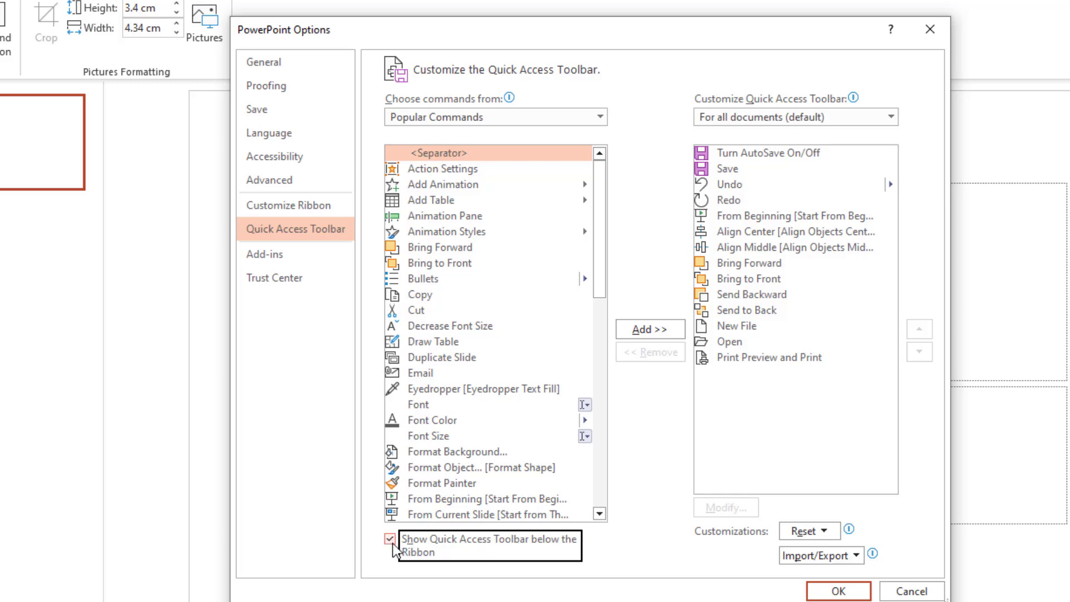
pyautogui.click(839, 591)
# Step: Reset all customizations from the Quick Access Toolbar options and apply the change
pyautogui.click(334, 95)
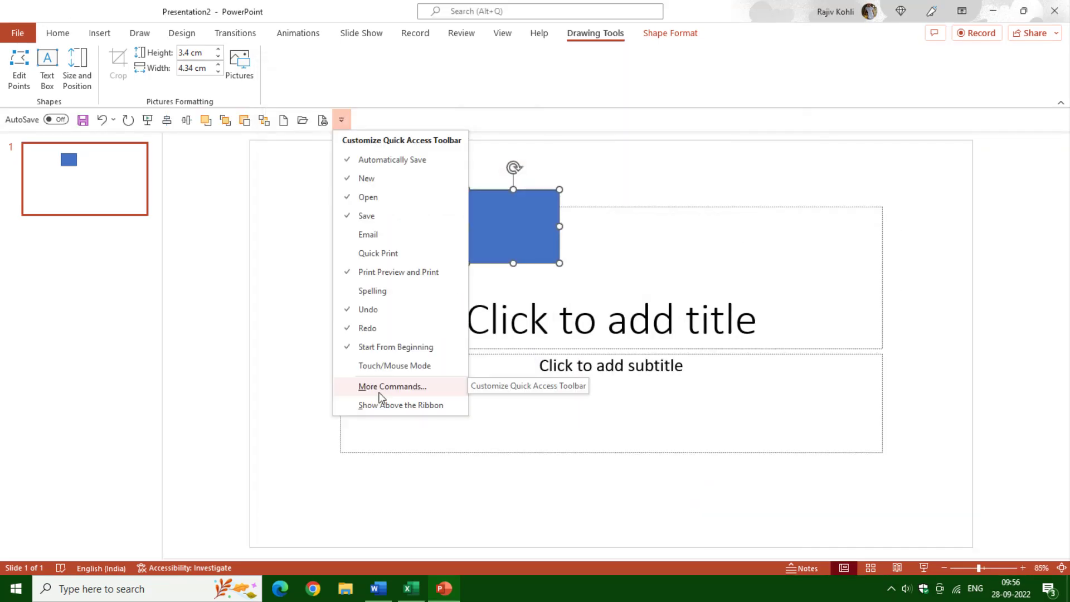
pyautogui.click(374, 386)
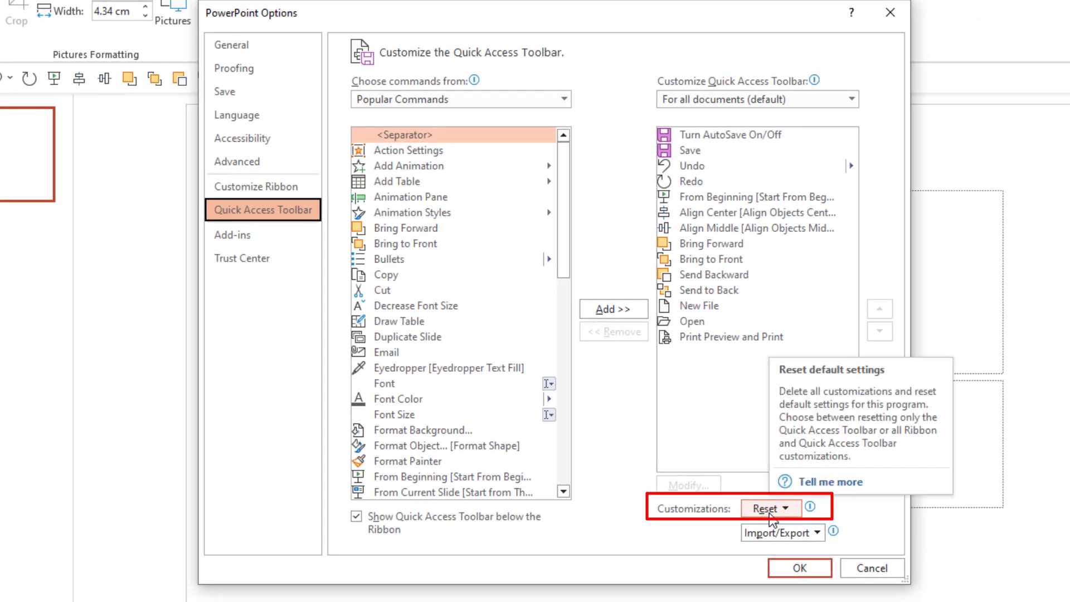
pyautogui.click(771, 514)
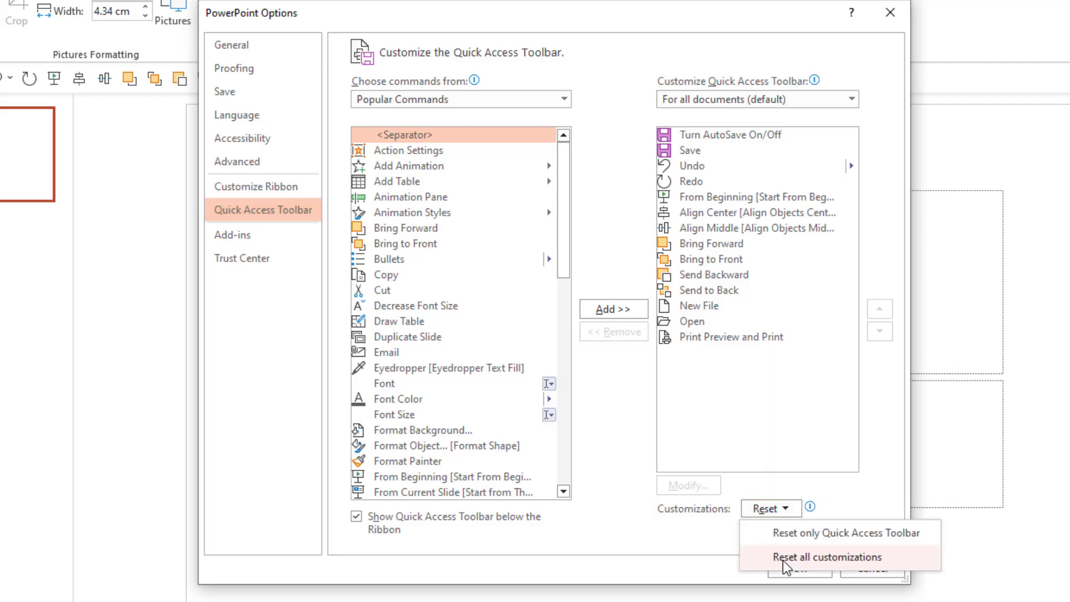
pyautogui.click(783, 559)
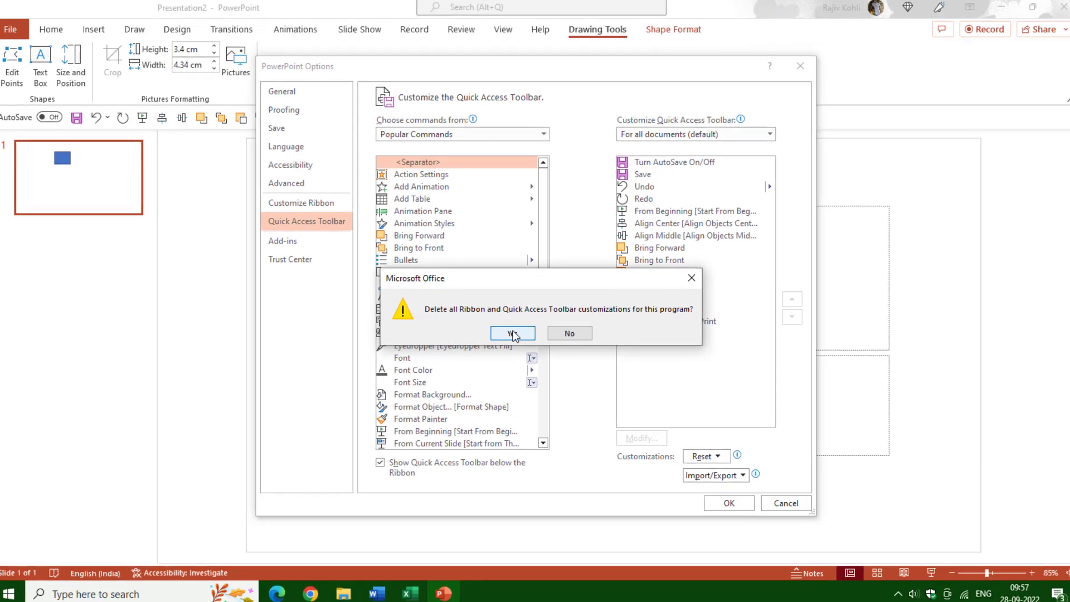
pyautogui.click(512, 333)
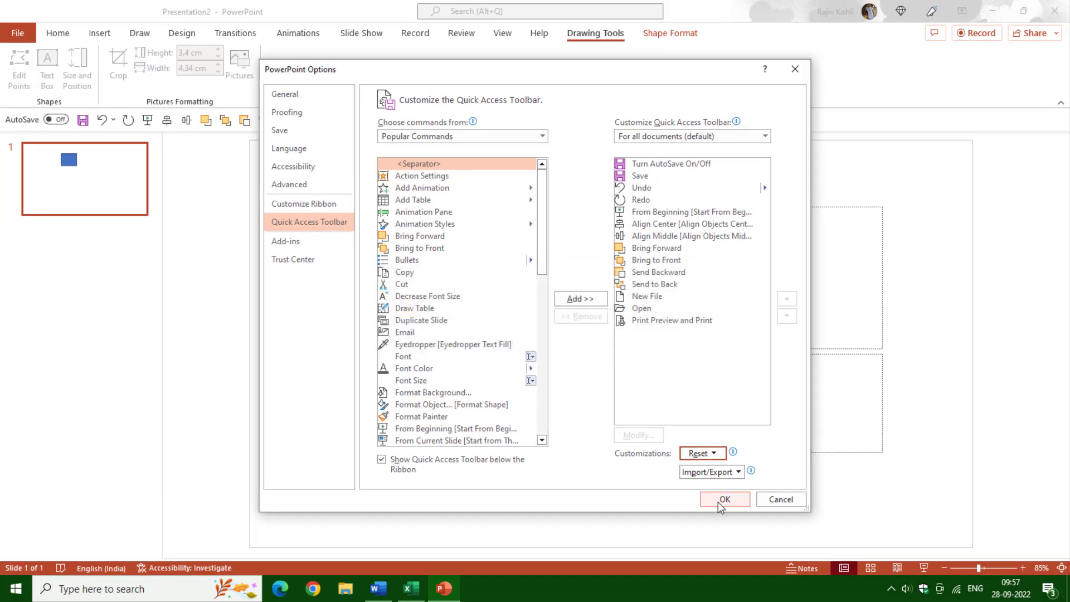
pyautogui.click(723, 499)
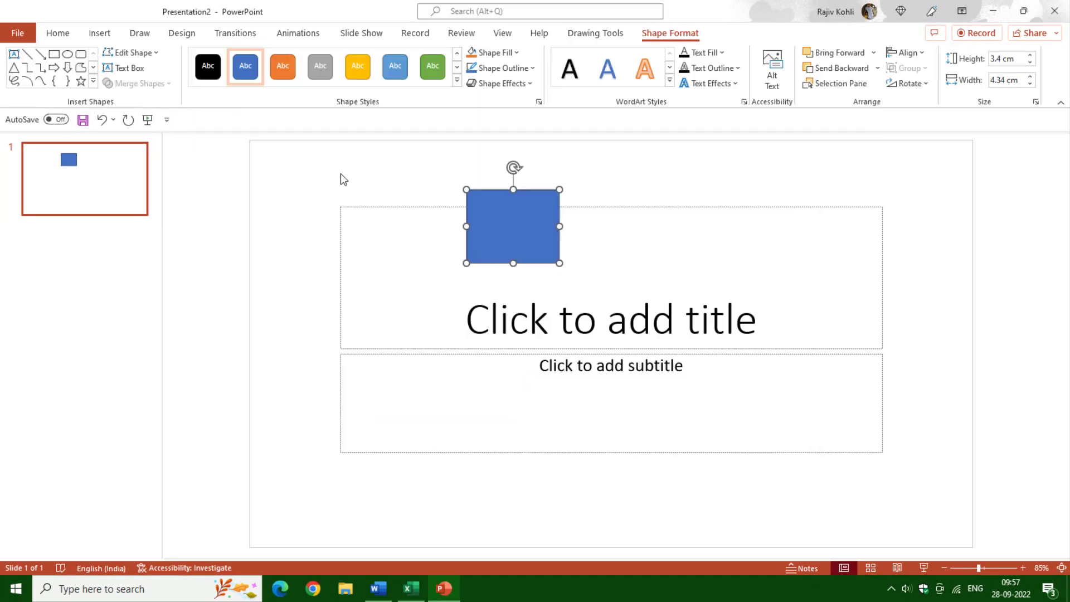
# Step: Delete all ribbon and Quick Access Toolbar customizations from the ribbon customization options
pyautogui.click(166, 120)
pyautogui.click(214, 386)
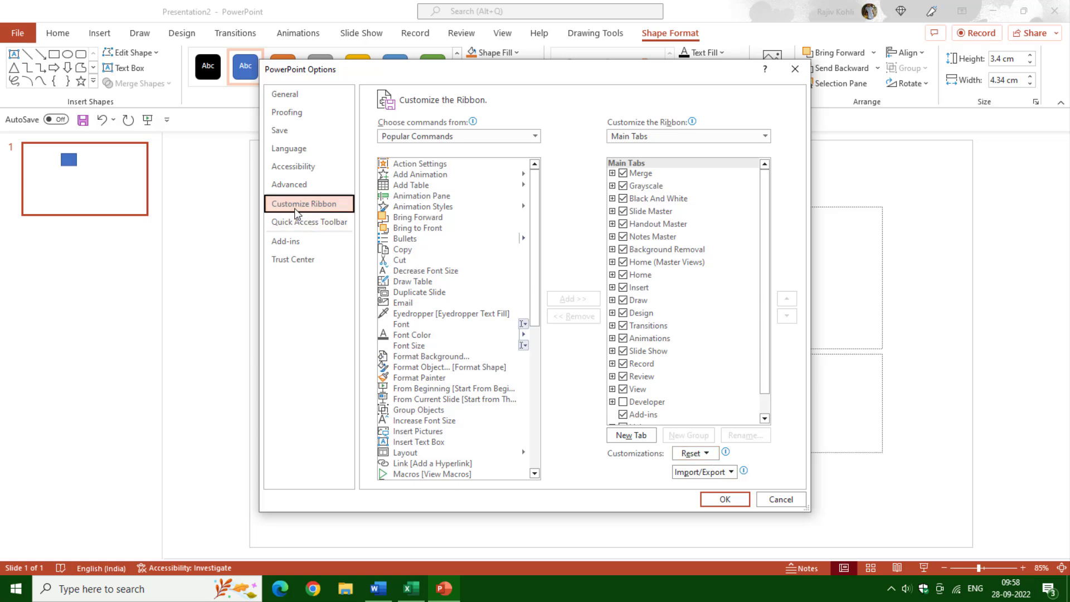
pyautogui.click(693, 453)
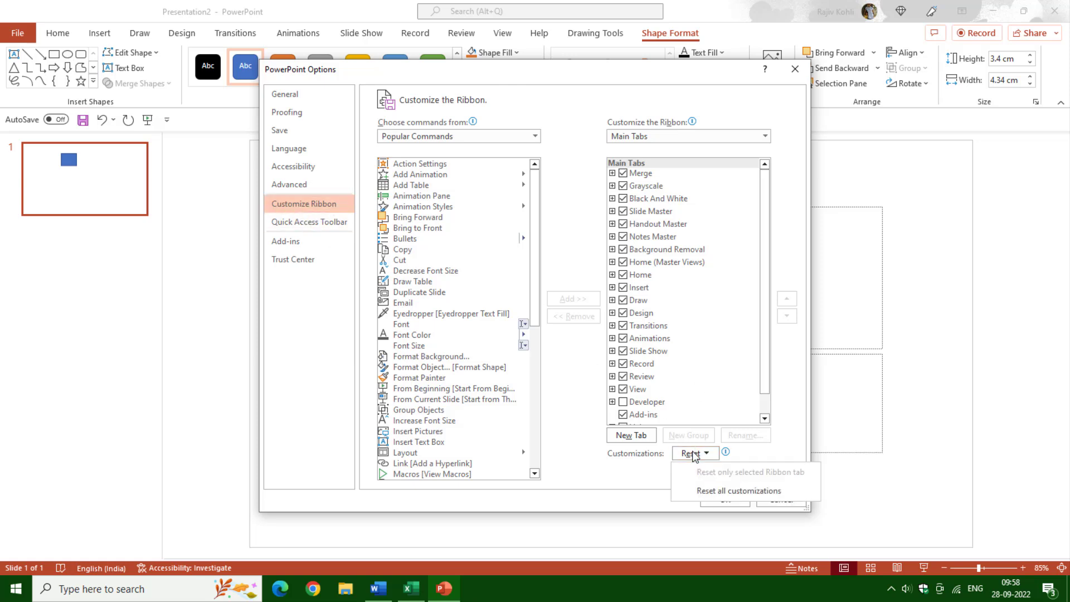
pyautogui.click(739, 490)
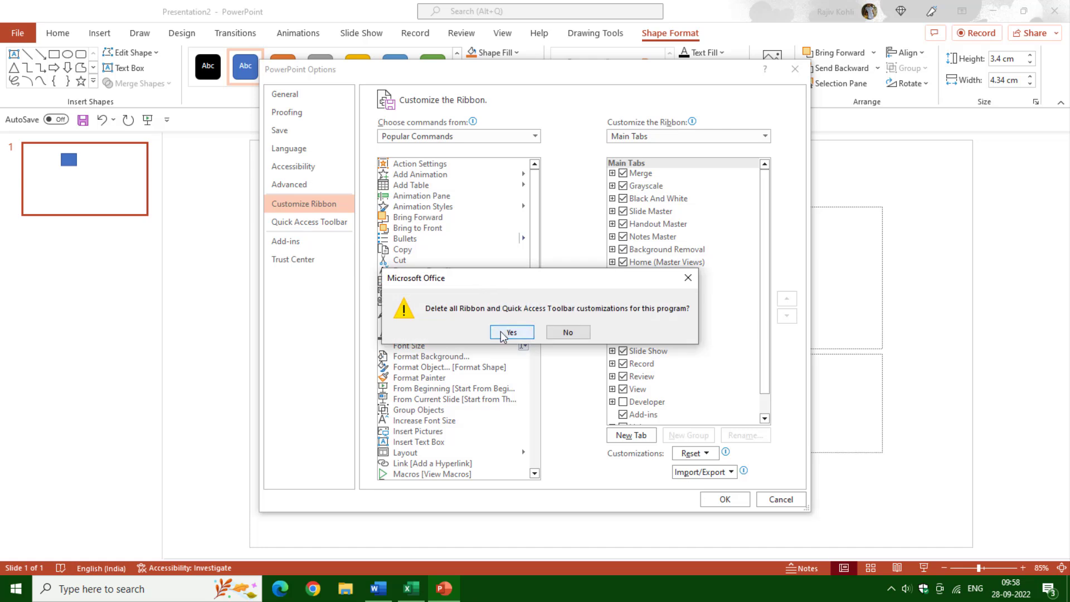
pyautogui.click(511, 332)
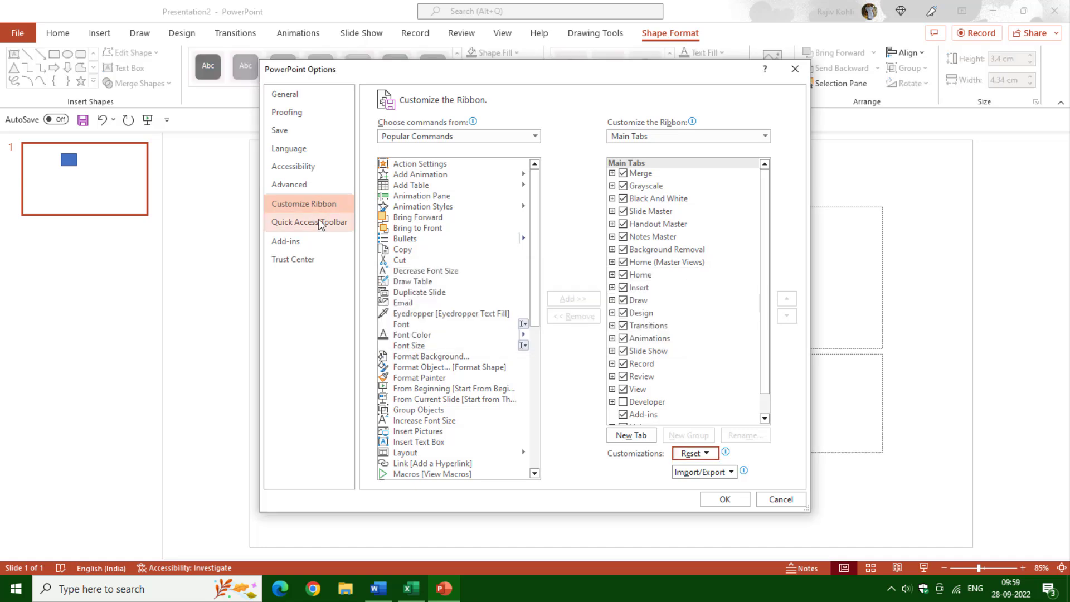
# Step: Check the command lists on the Quick Access Toolbar and ribbon customization pages, and close the options
pyautogui.click(315, 221)
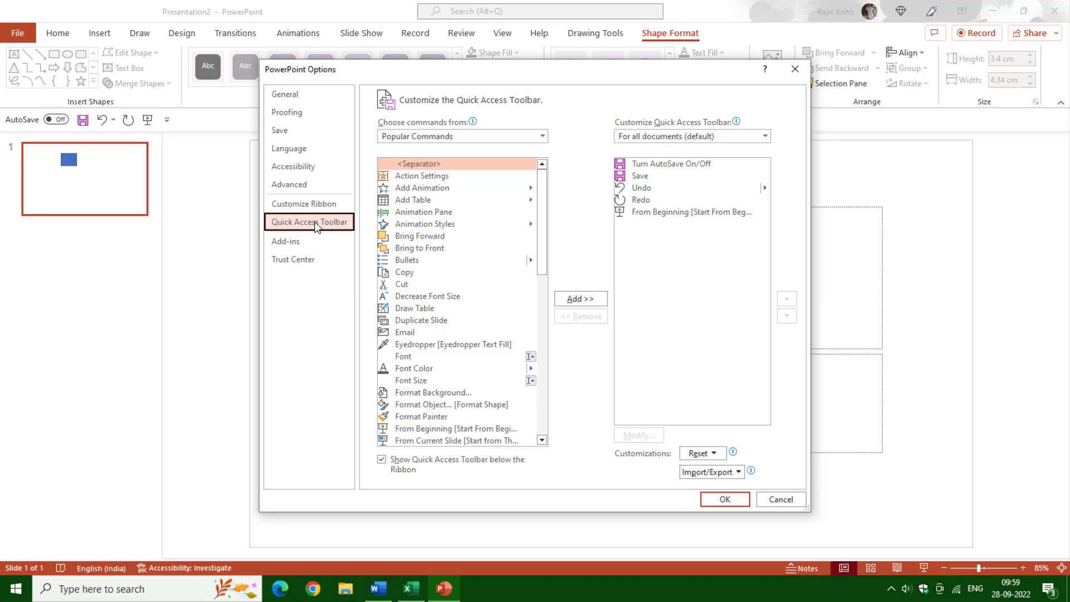
pyautogui.click(314, 205)
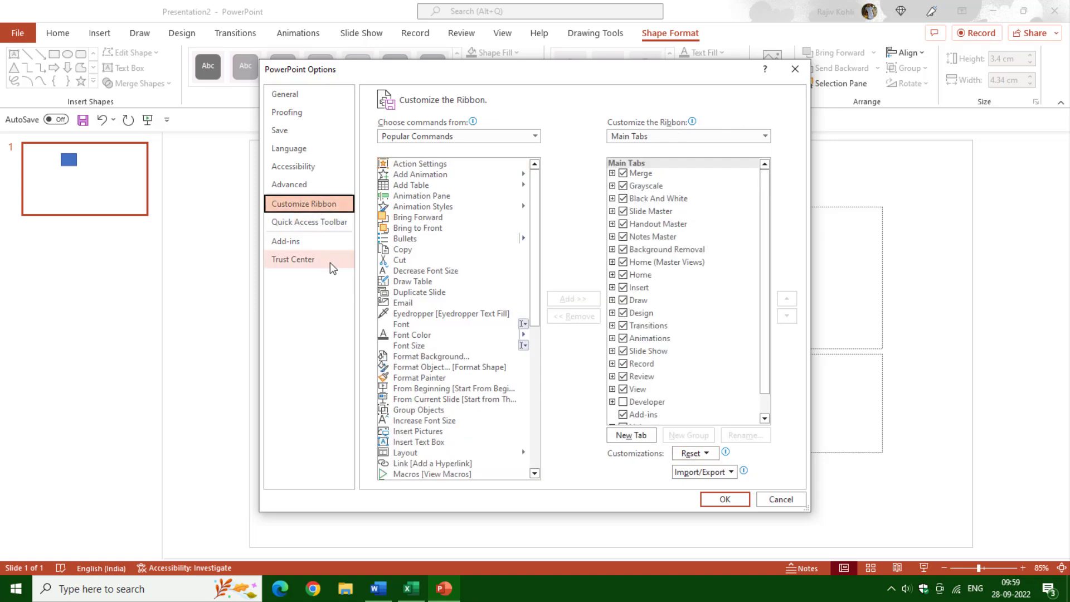
pyautogui.click(314, 222)
pyautogui.press('Escape')
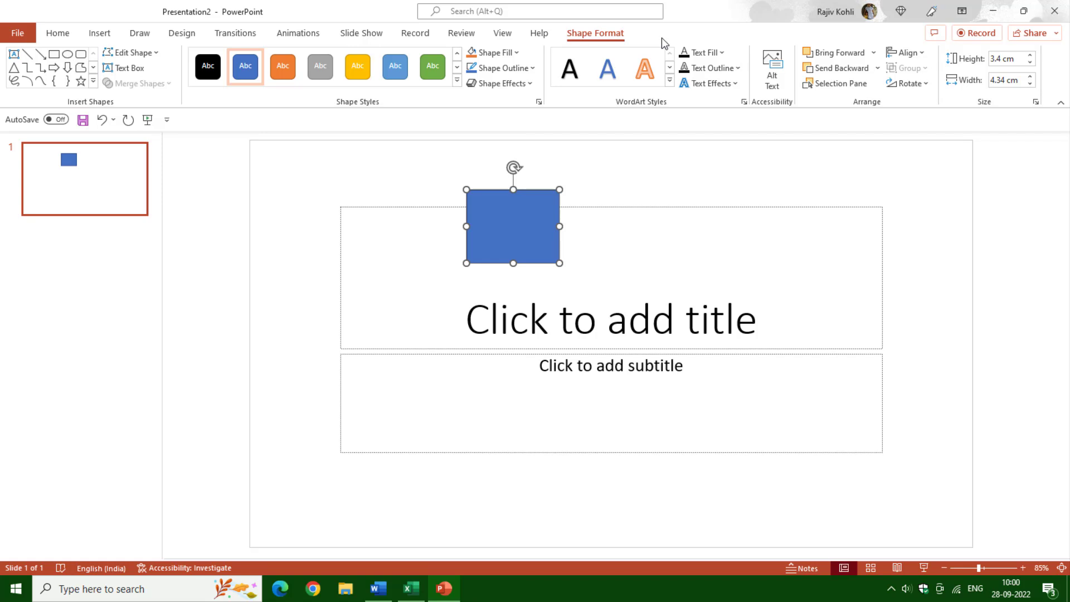
# Step: Add the Save As command from the popular commands to the Quick Access Toolbar list in the program options
pyautogui.click(167, 120)
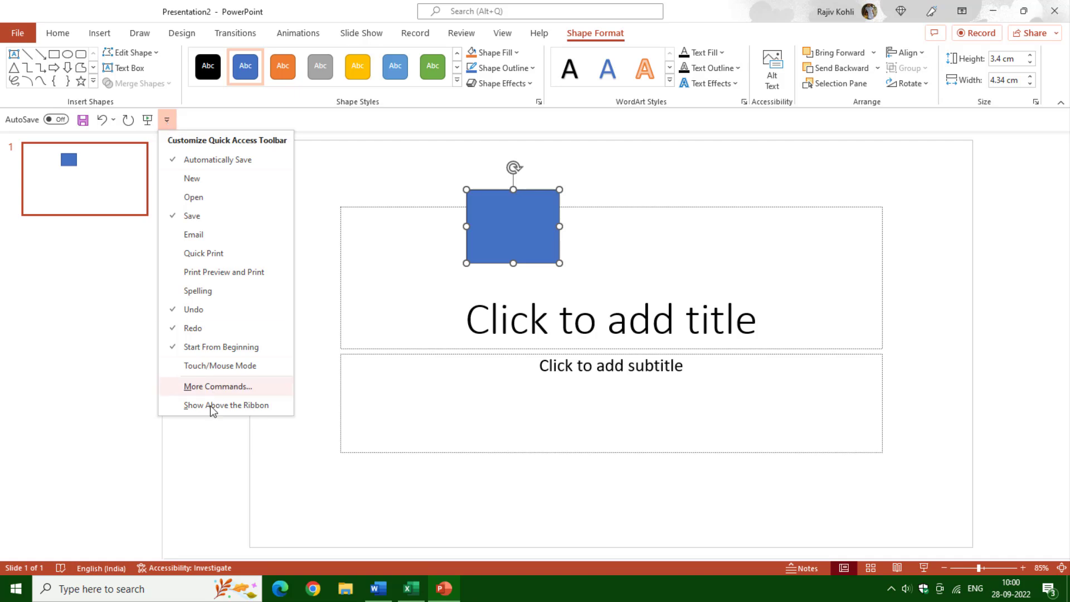
pyautogui.click(211, 387)
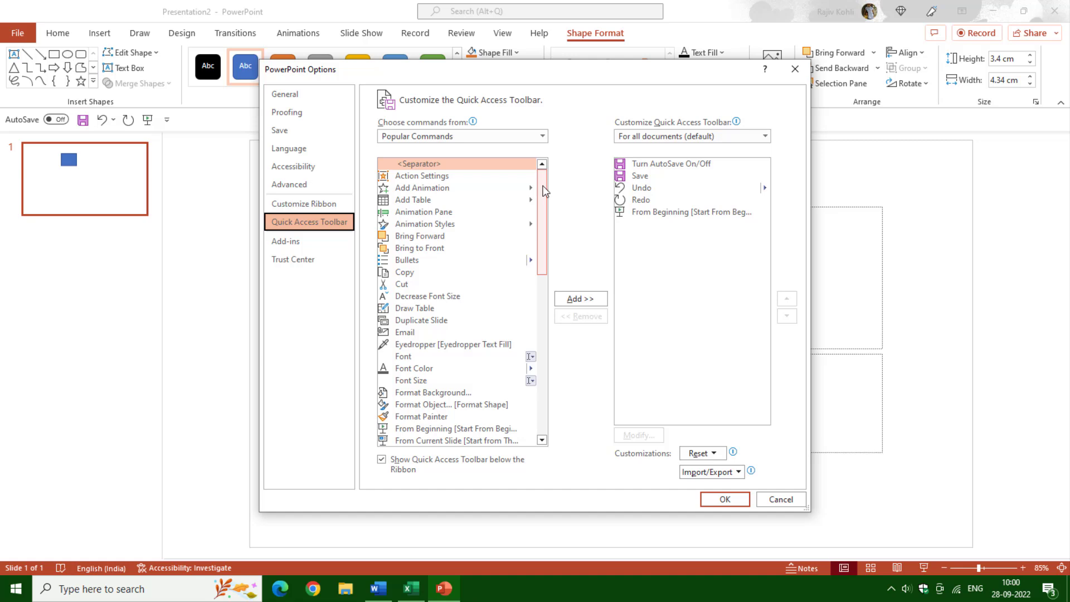
pyautogui.moveTo(545, 191); pyautogui.dragTo(538, 359)
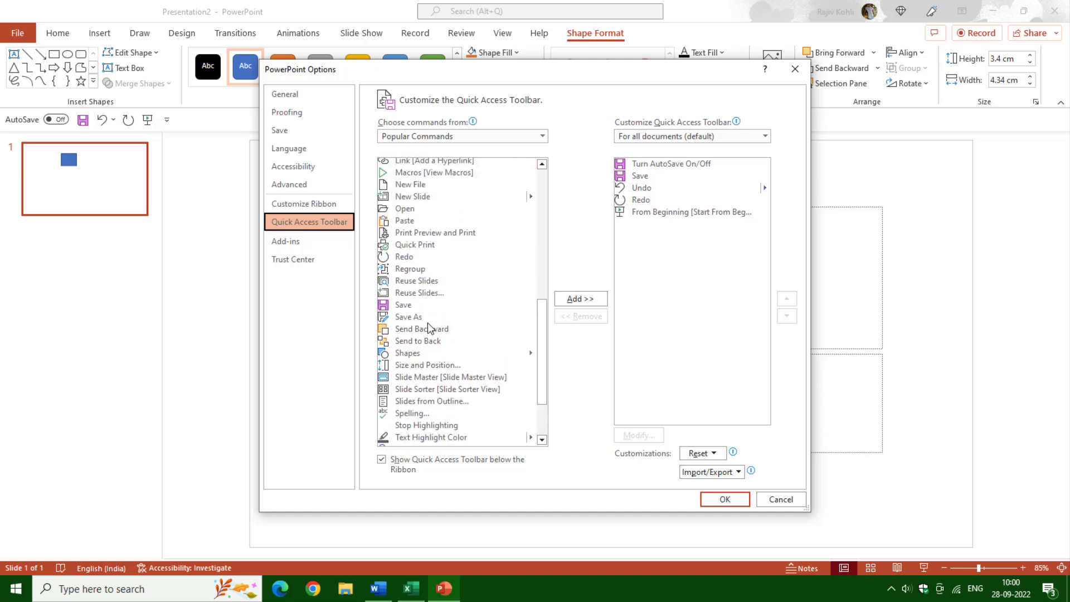
pyautogui.click(419, 317)
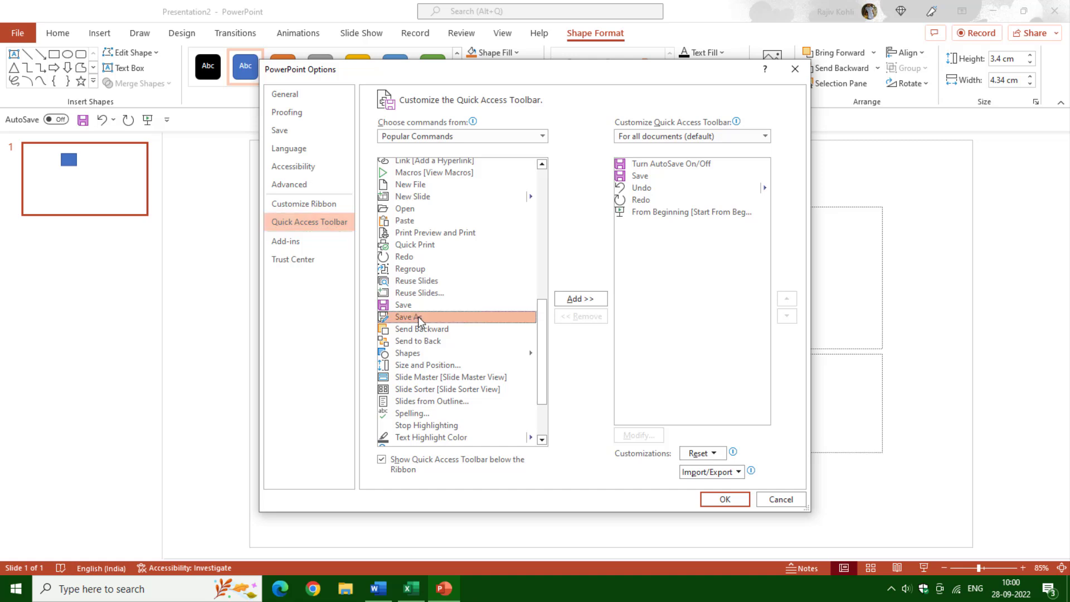
pyautogui.click(580, 300)
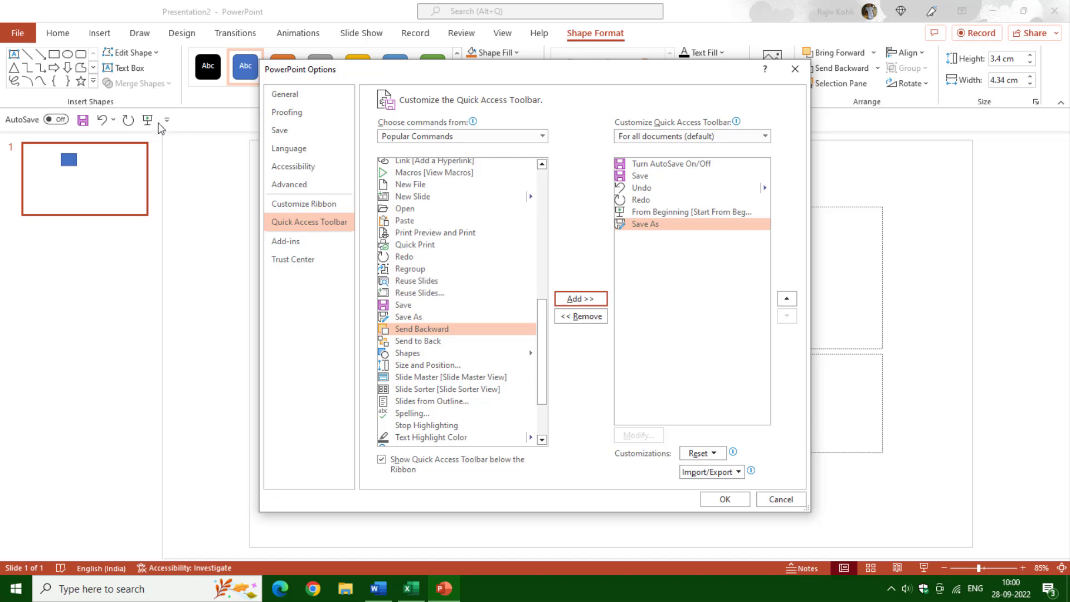
# Step: Add the plain Send Backward command from the Drawing Tools | Shape Format Tab commands to the Quick Access Toolbar list
pyautogui.click(542, 136)
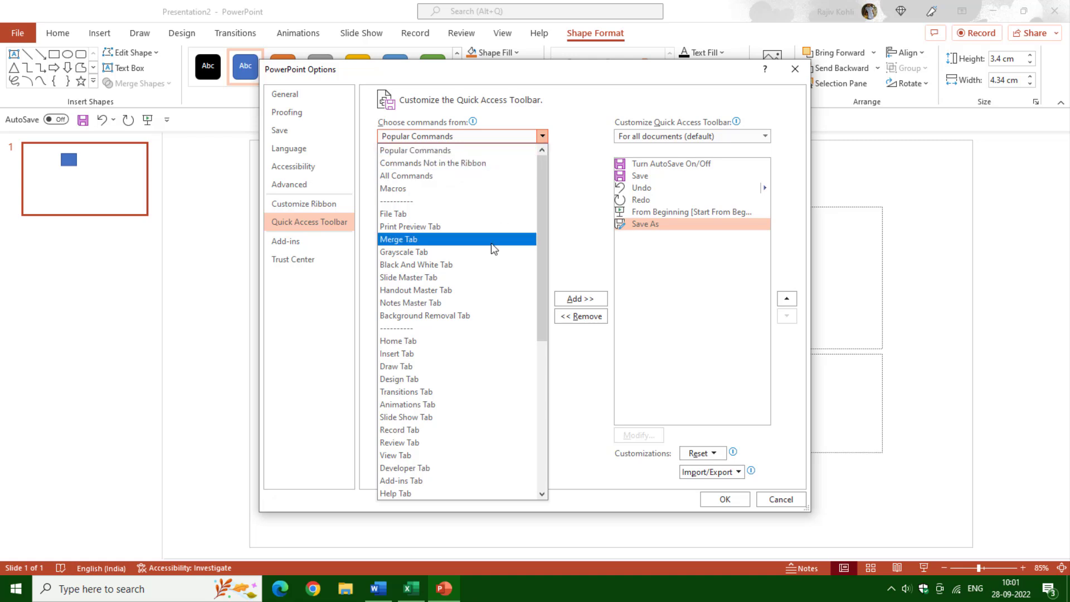
pyautogui.scroll(-2, 489, 281)
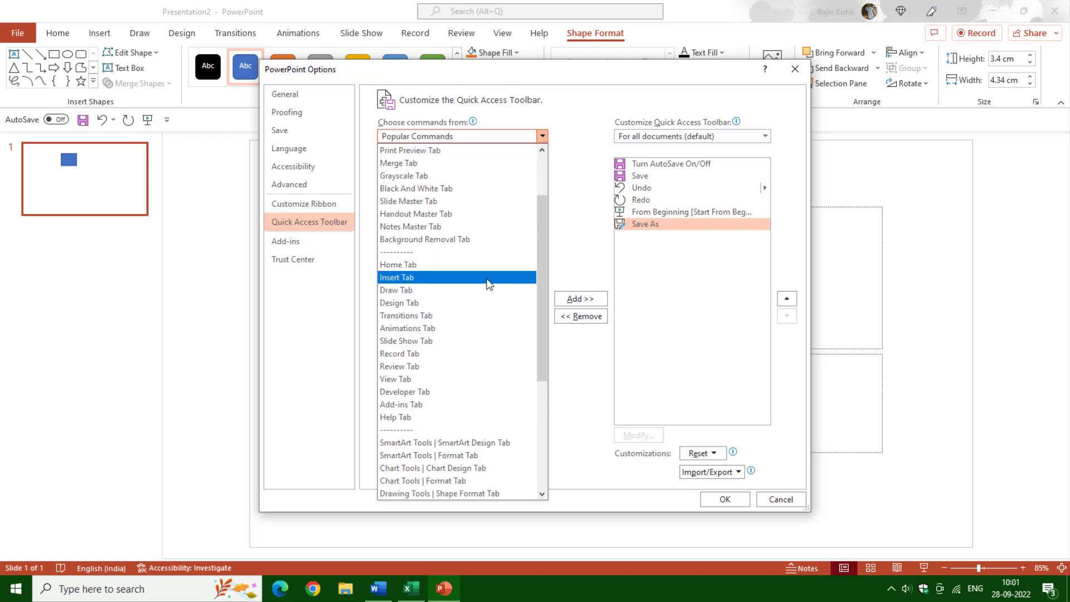
pyautogui.scroll(-4, 489, 281)
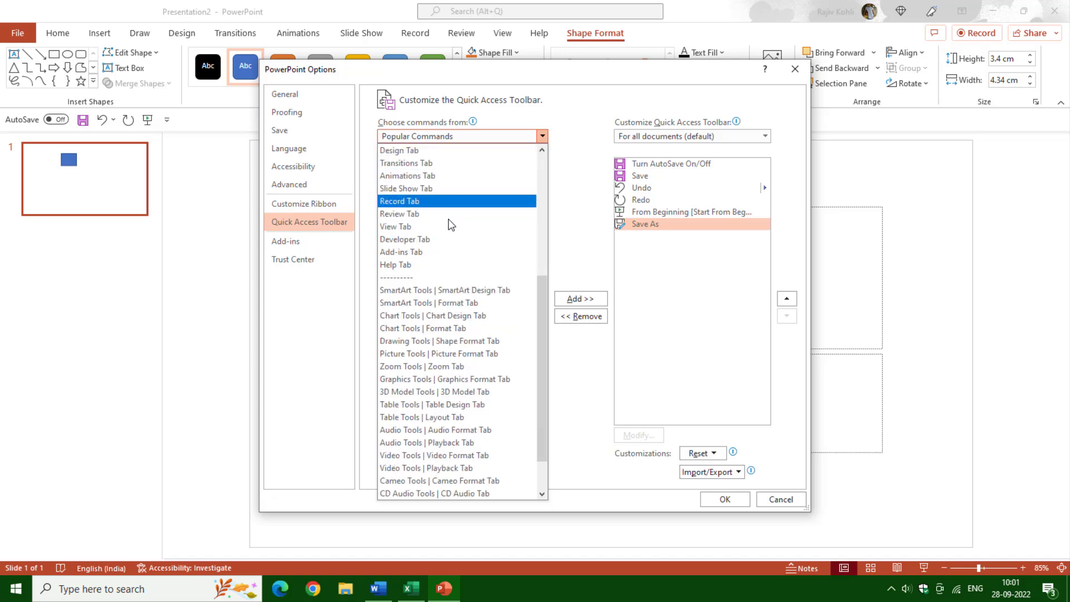
pyautogui.click(472, 344)
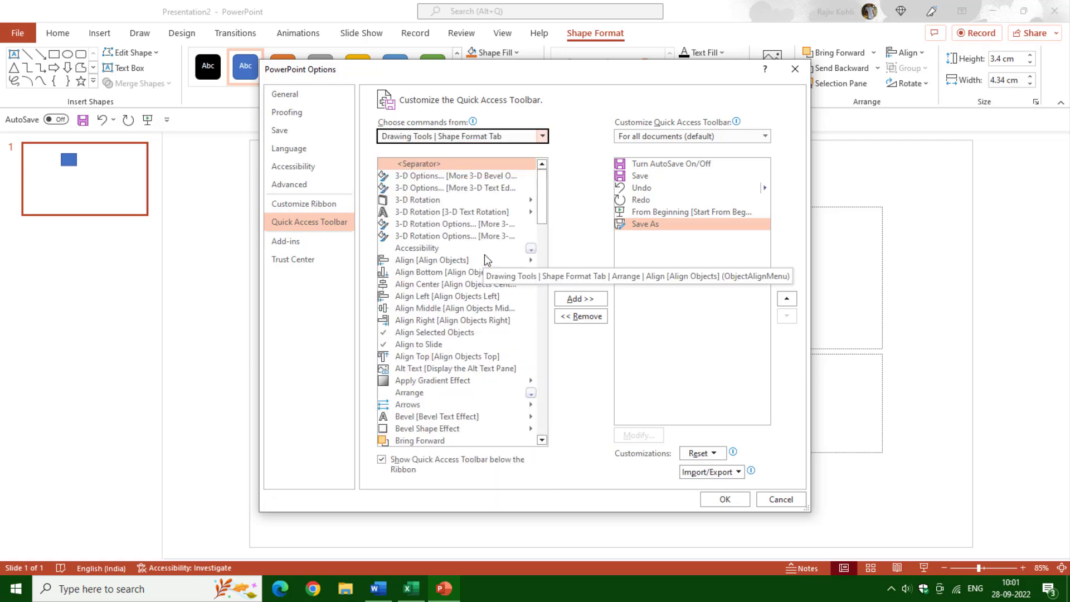
pyautogui.moveTo(540, 194); pyautogui.dragTo(541, 426)
pyautogui.scroll(3, 492, 338)
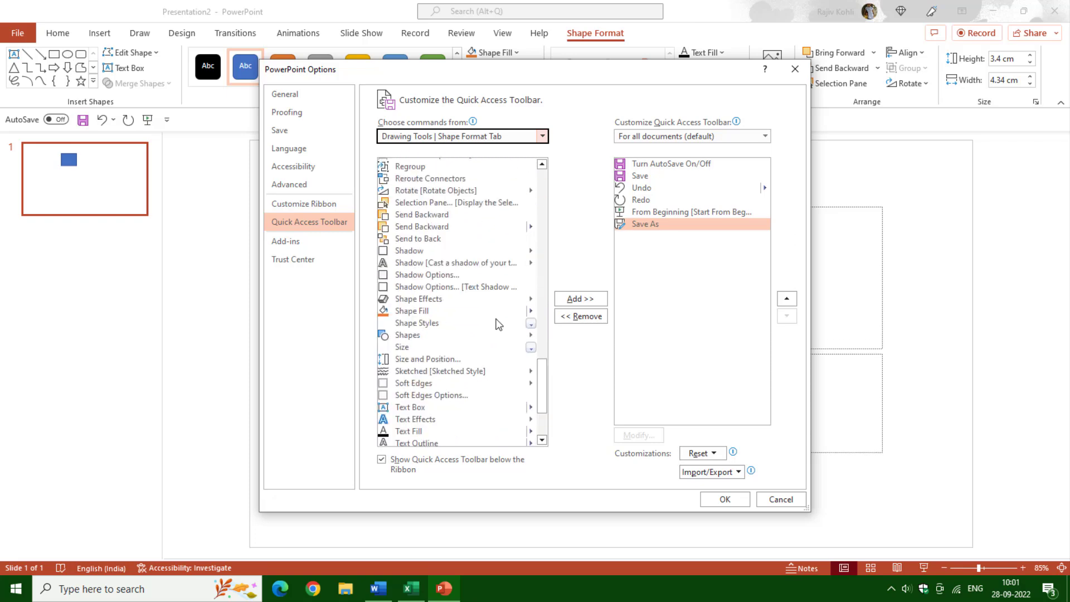
pyautogui.click(419, 216)
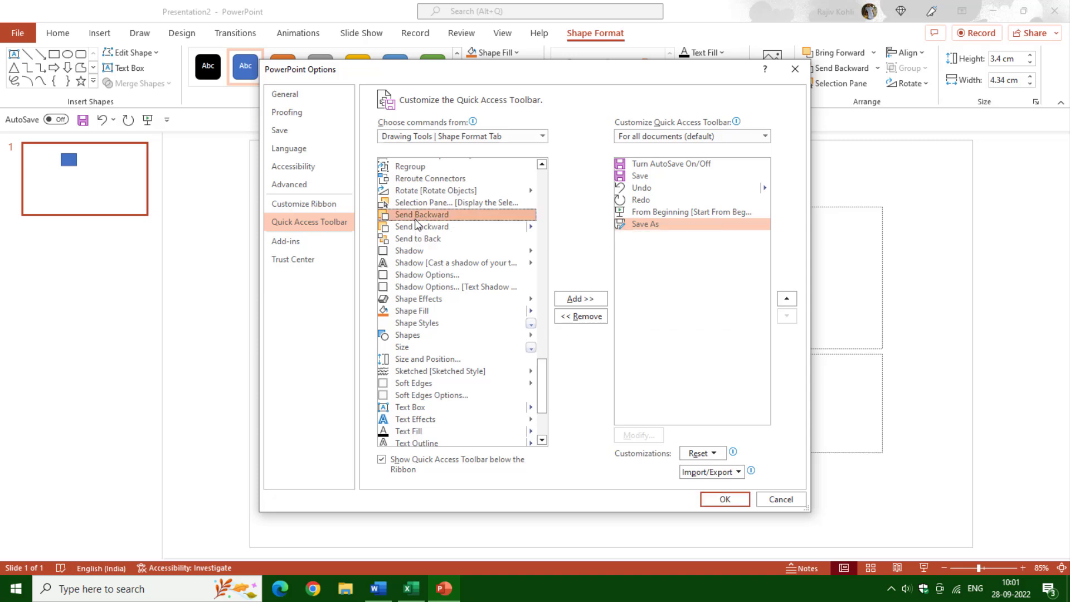
pyautogui.click(579, 301)
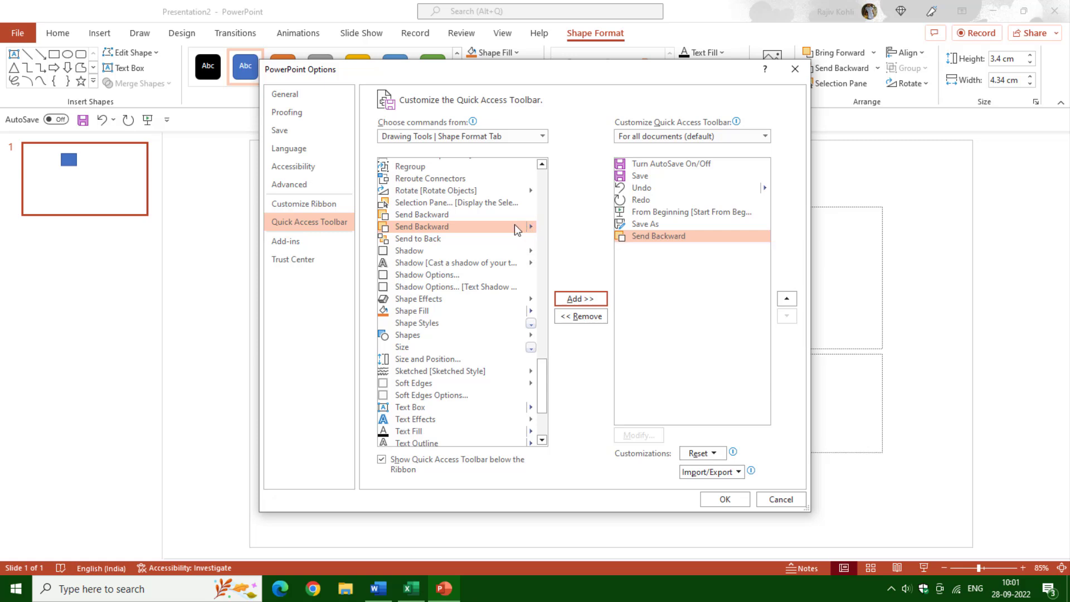
pyautogui.click(419, 216)
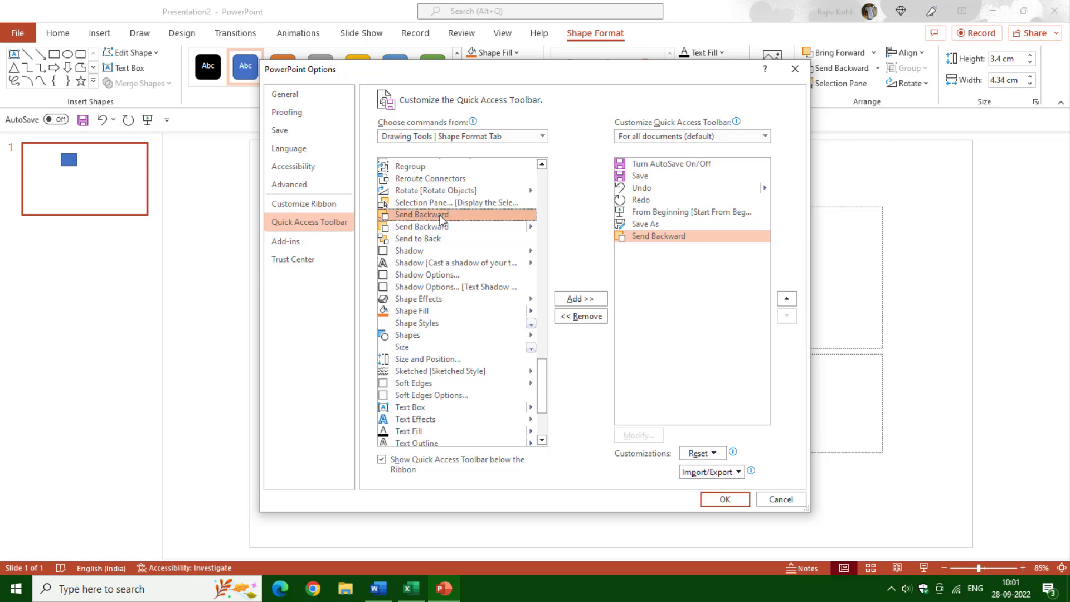
pyautogui.doubleClick(429, 219)
# Step: Add the plain Bring Forward command from the Shape Format commands to the Quick Access Toolbar list
pyautogui.moveTo(542, 385); pyautogui.dragTo(550, 253)
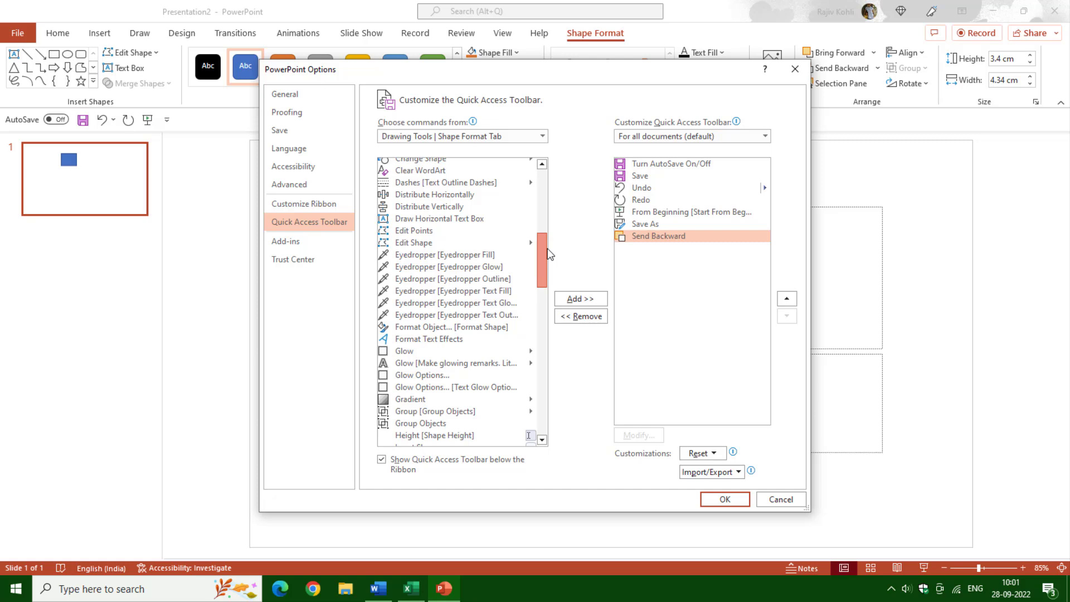
pyautogui.scroll(4, 550, 254)
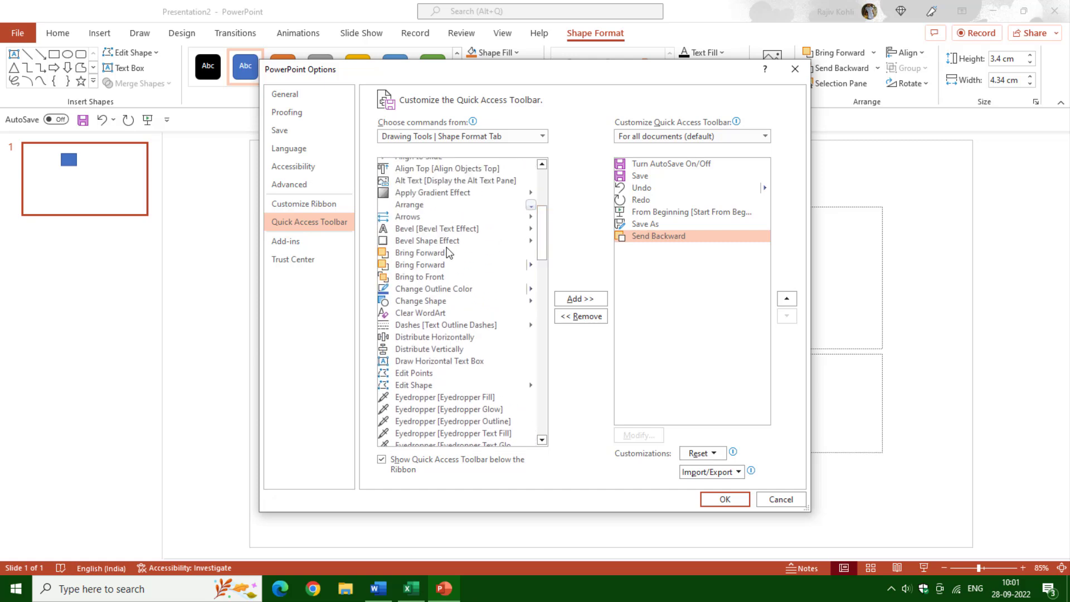
pyautogui.click(446, 251)
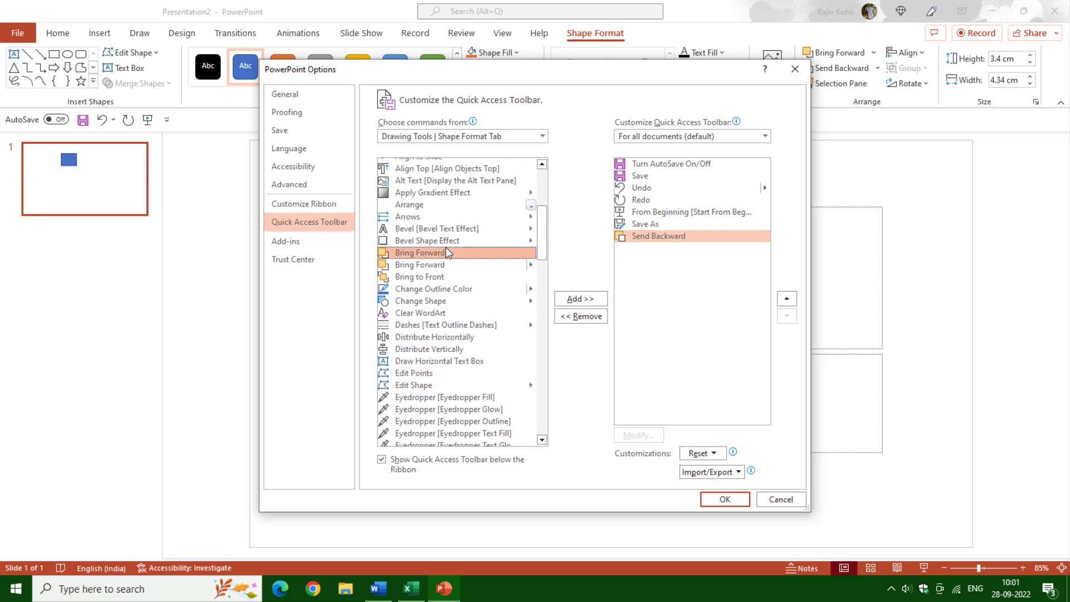
pyautogui.click(574, 301)
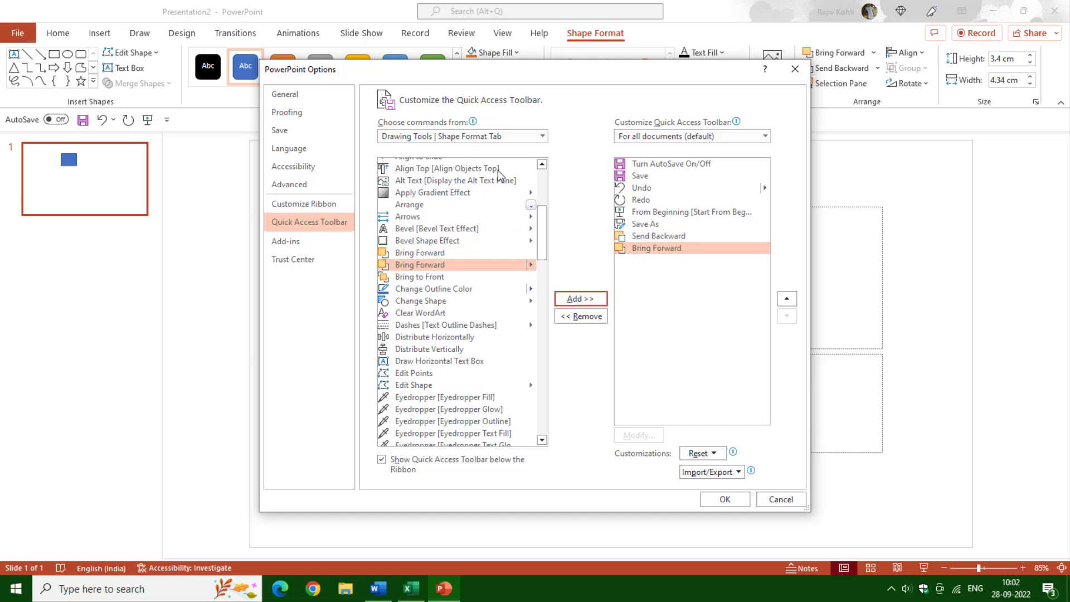
# Step: Add Format Painter from the Home Tab commands to the Quick Access Toolbar list and apply the customization
pyautogui.click(542, 136)
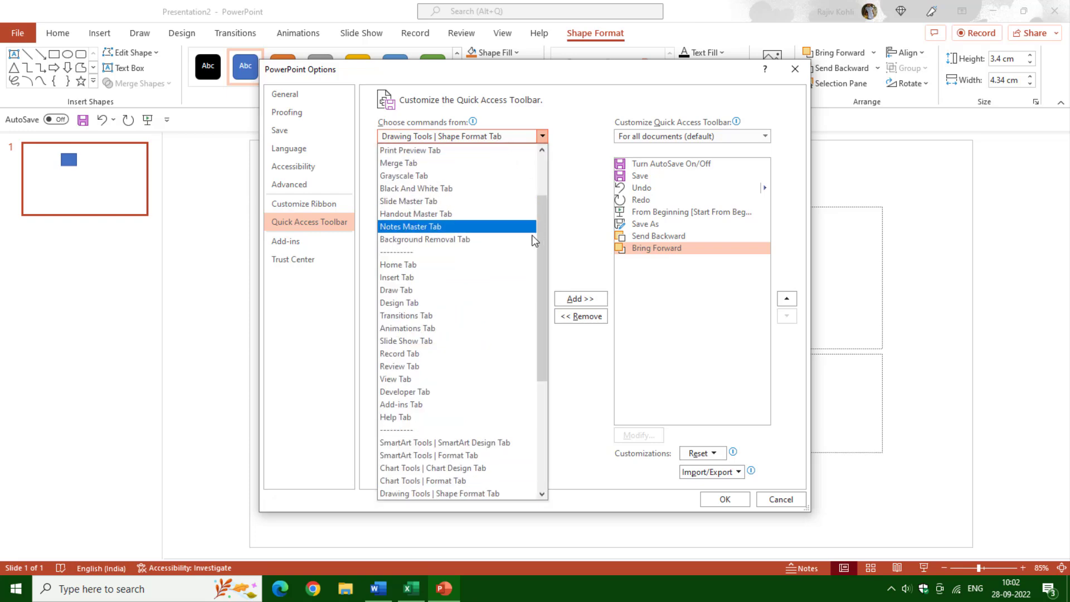
pyautogui.moveTo(538, 240); pyautogui.dragTo(547, 183)
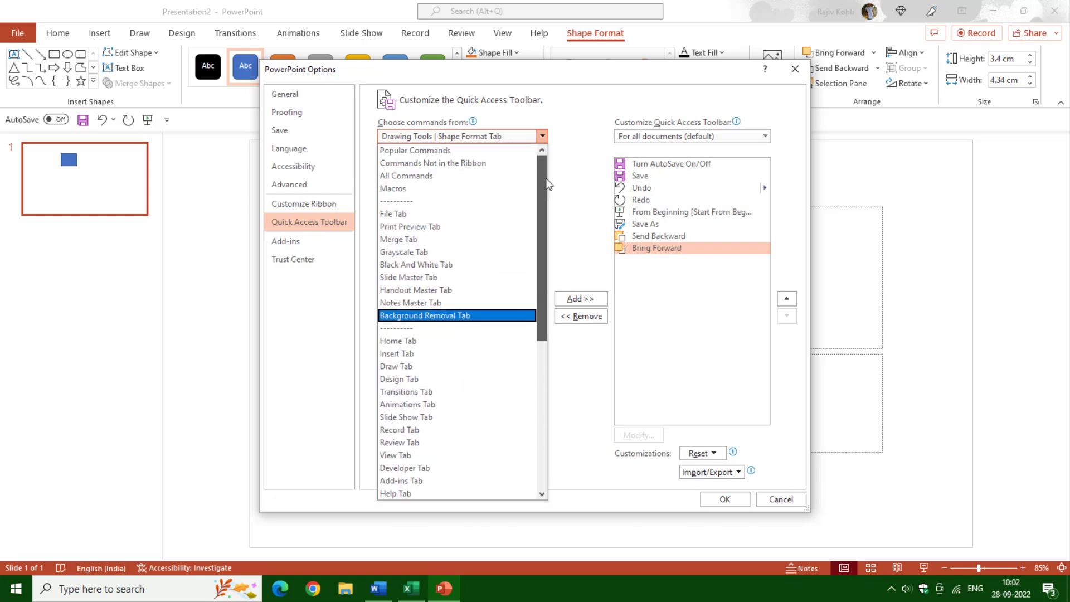
pyautogui.click(397, 340)
pyautogui.moveTo(540, 188); pyautogui.dragTo(544, 289)
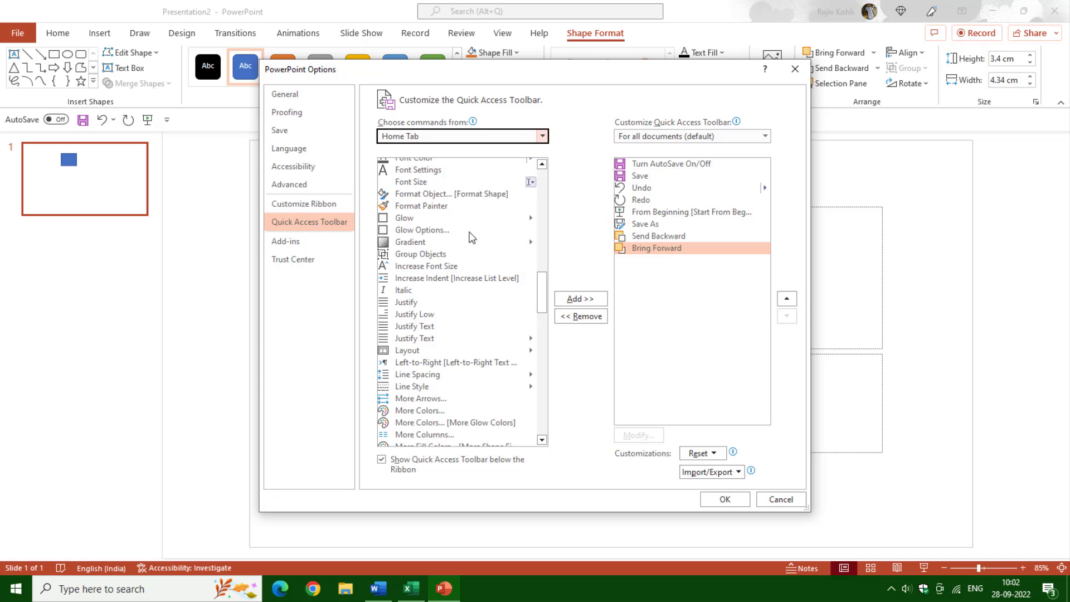
pyautogui.click(423, 207)
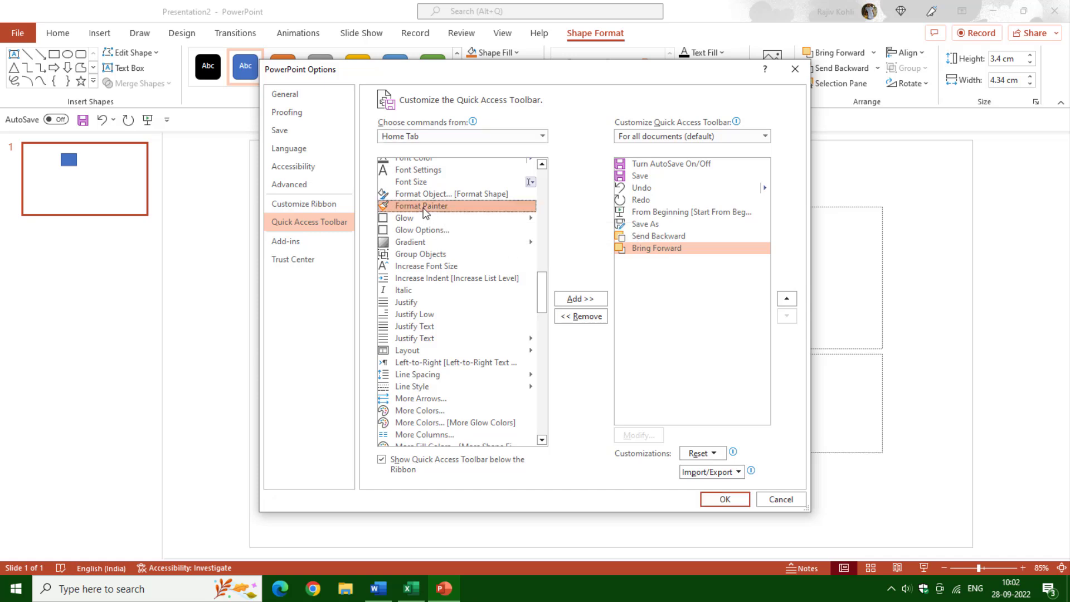
pyautogui.click(579, 300)
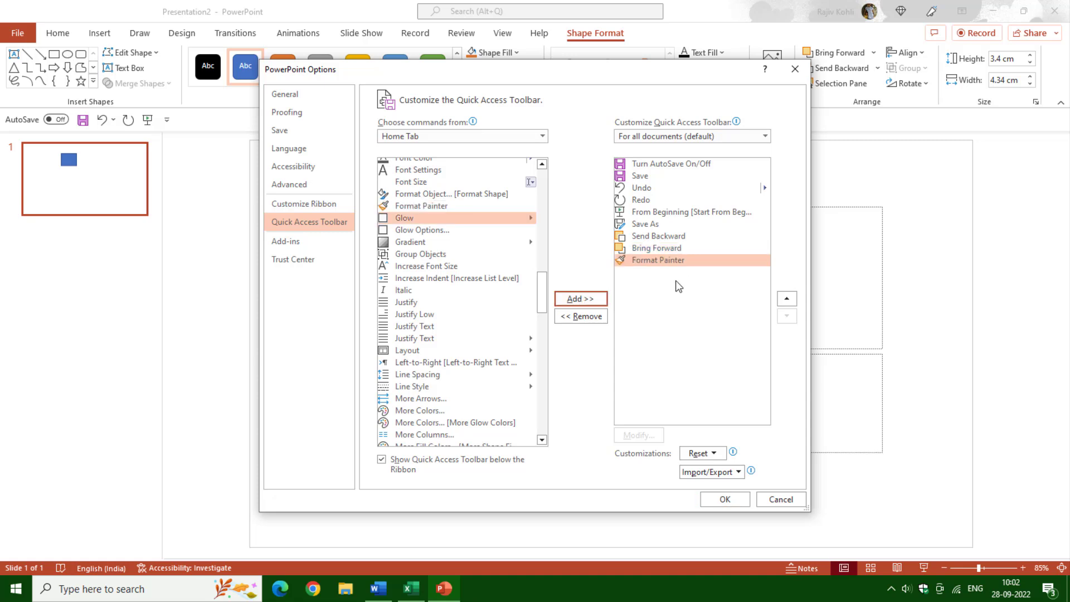
pyautogui.click(725, 499)
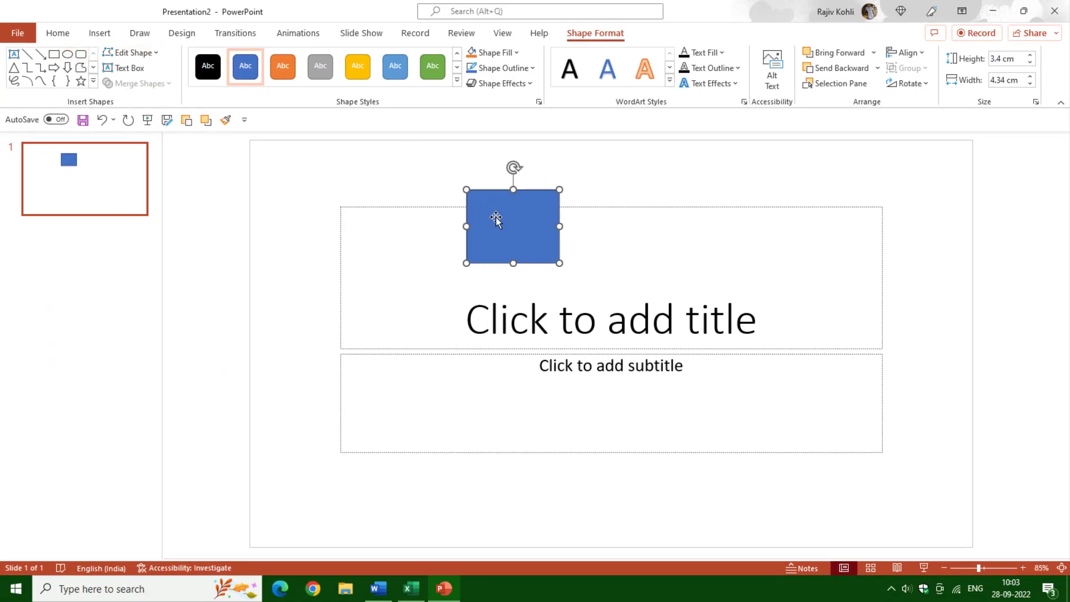
# Step: Duplicate the blue rectangle, place the copy diagonally below it over the title placeholder, and give the copy the orange shape style
pyautogui.click(62, 35)
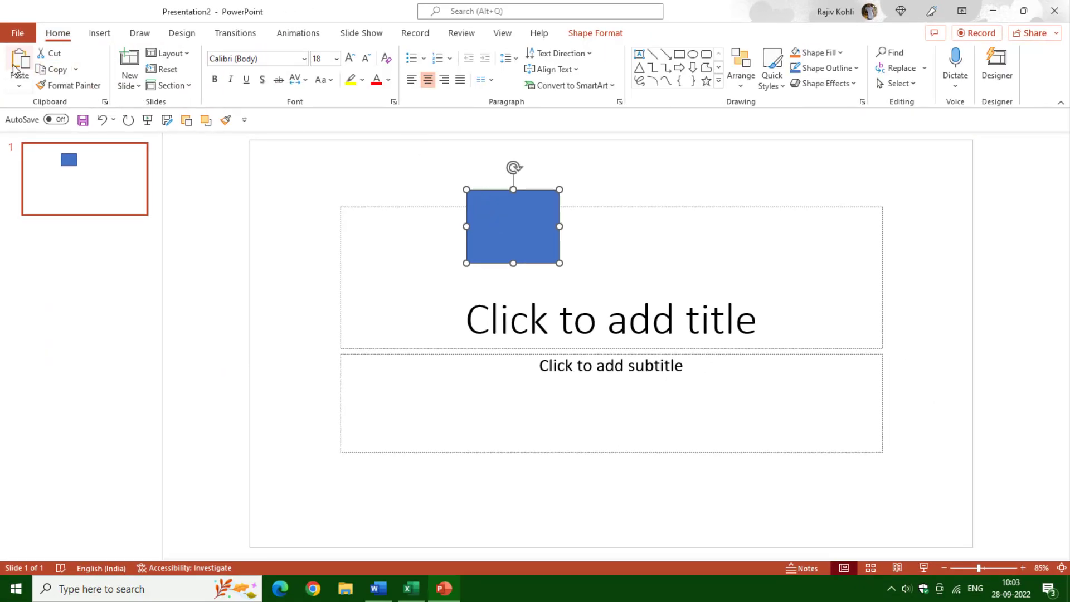
pyautogui.click(15, 68)
pyautogui.moveTo(547, 210); pyautogui.dragTo(642, 284)
pyautogui.click(595, 34)
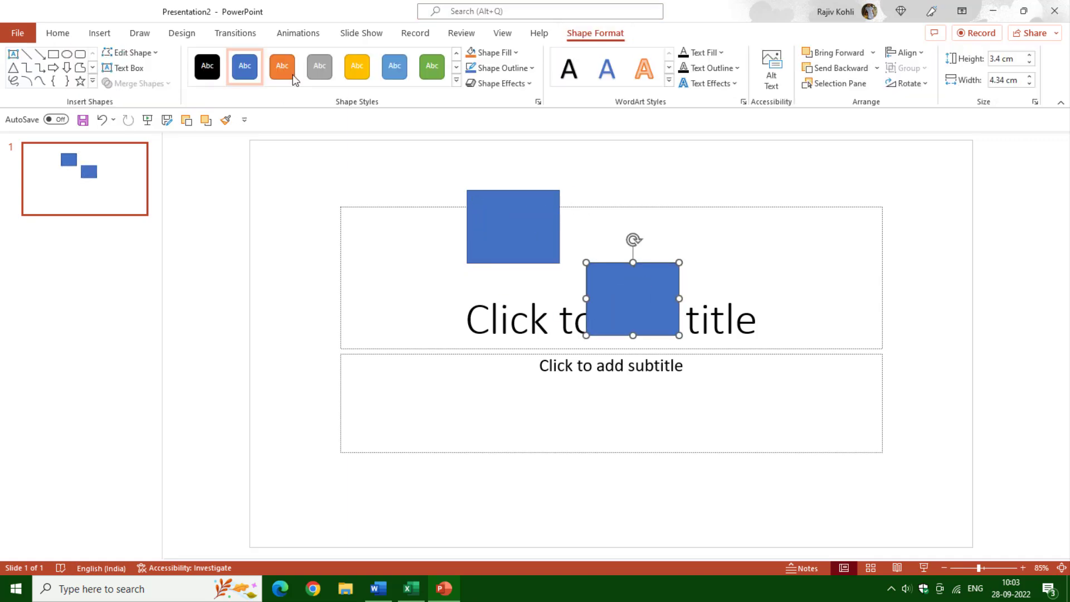
pyautogui.click(283, 67)
# Step: Copy the orange rectangle so it overlaps the blue one, style the copy green, and move the original orange rectangle to overlap both
pyautogui.moveTo(640, 289); pyautogui.dragTo(532, 268)
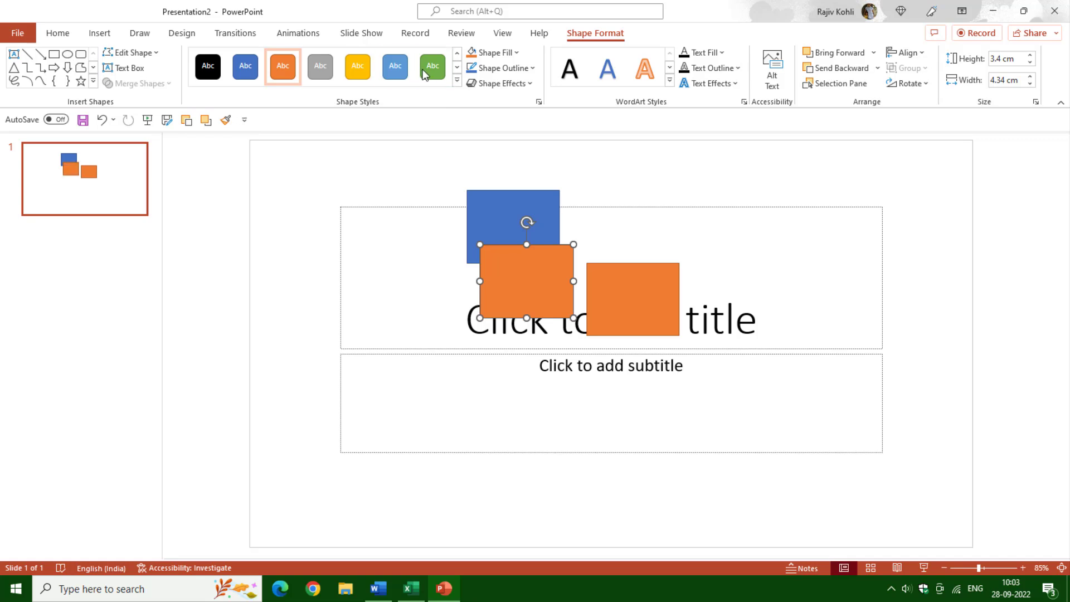
pyautogui.click(433, 66)
pyautogui.moveTo(646, 294); pyautogui.dragTo(594, 248)
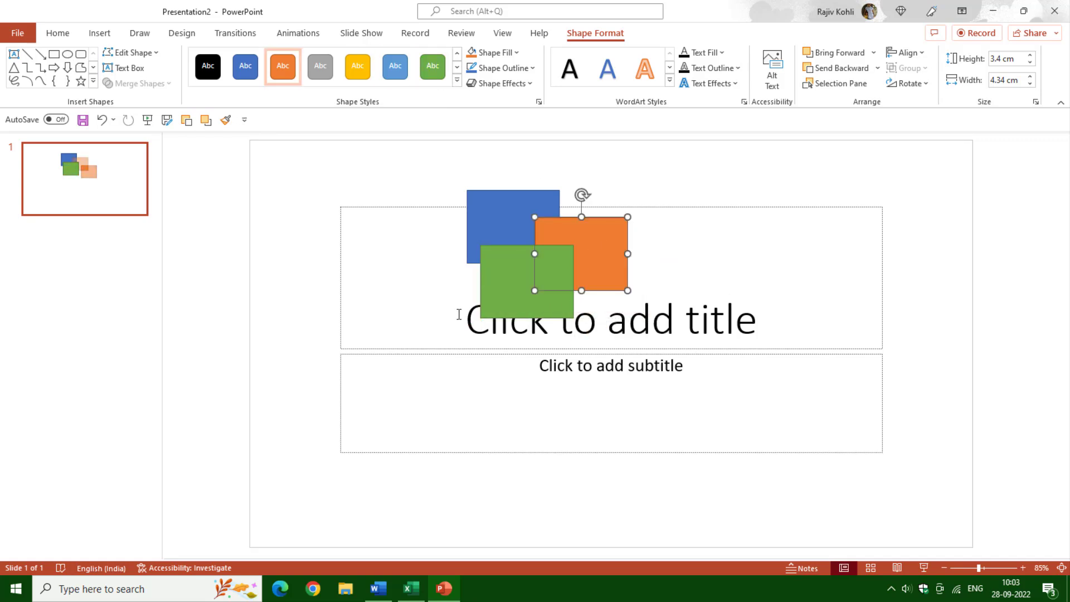
# Step: Use the Quick Access Toolbar commands to send the green rectangle backward twice and bring it forward twice
pyautogui.click(507, 264)
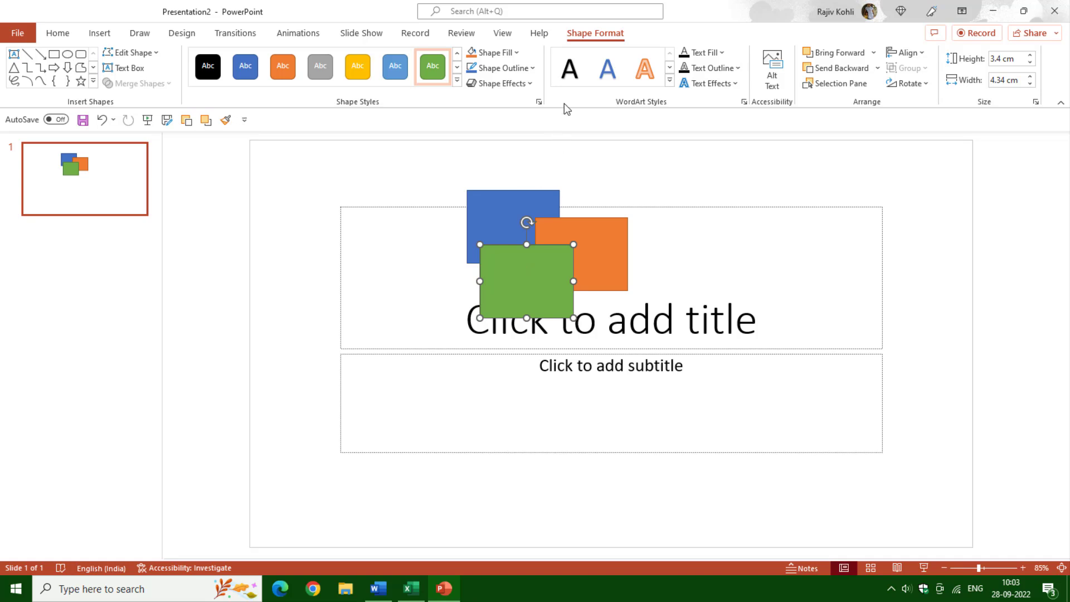
pyautogui.click(877, 68)
pyautogui.click(878, 70)
pyautogui.click(188, 122)
pyautogui.click(190, 125)
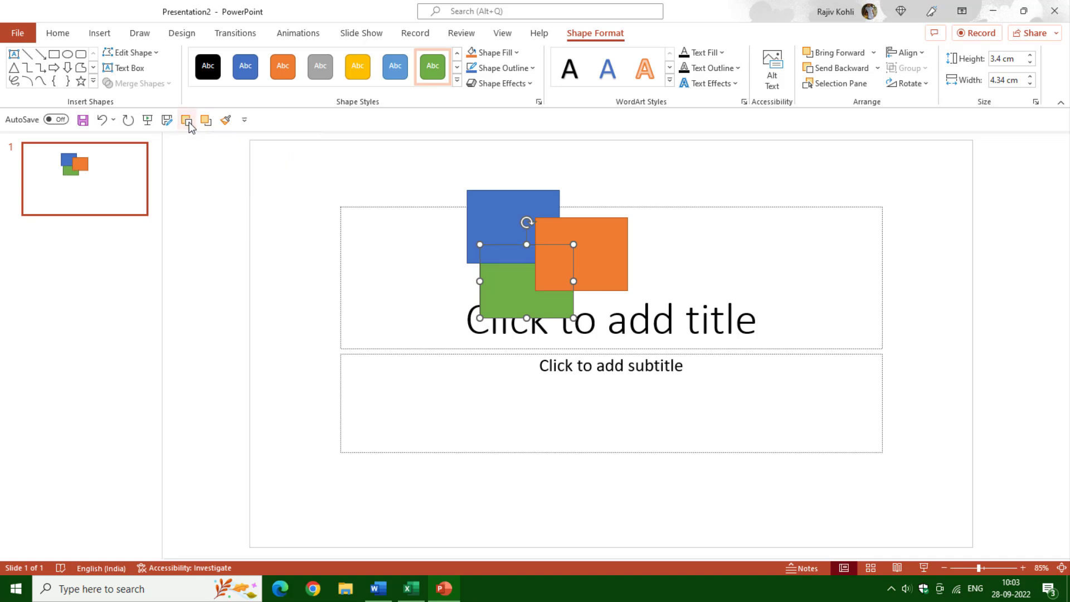
pyautogui.click(205, 125)
pyautogui.click(206, 125)
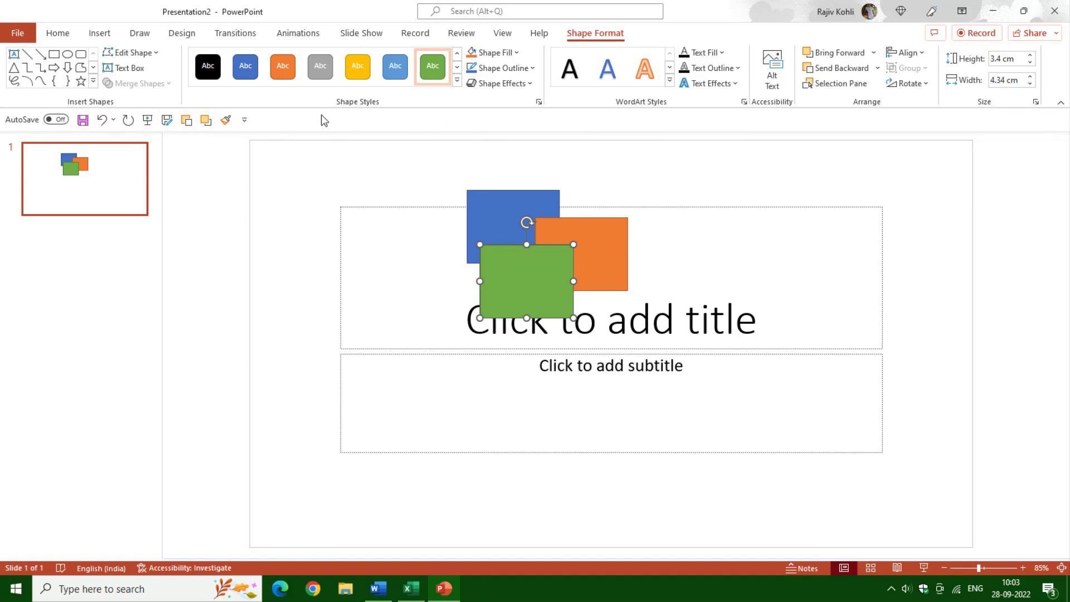
# Step: Create a custom ribbon tab in the ribbon customization options and name it Drawing Tools
pyautogui.click(243, 126)
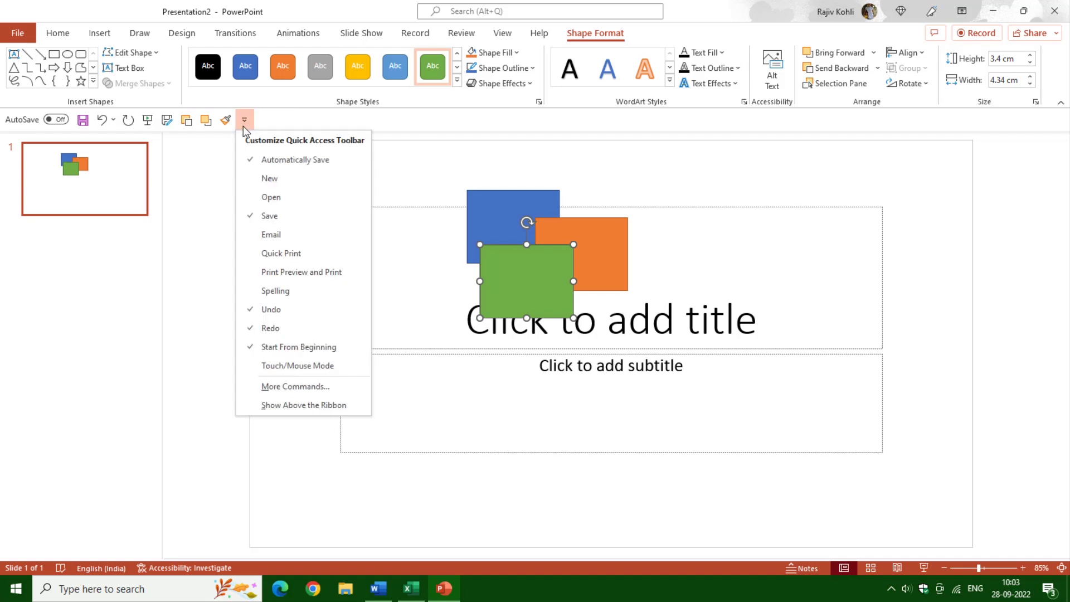
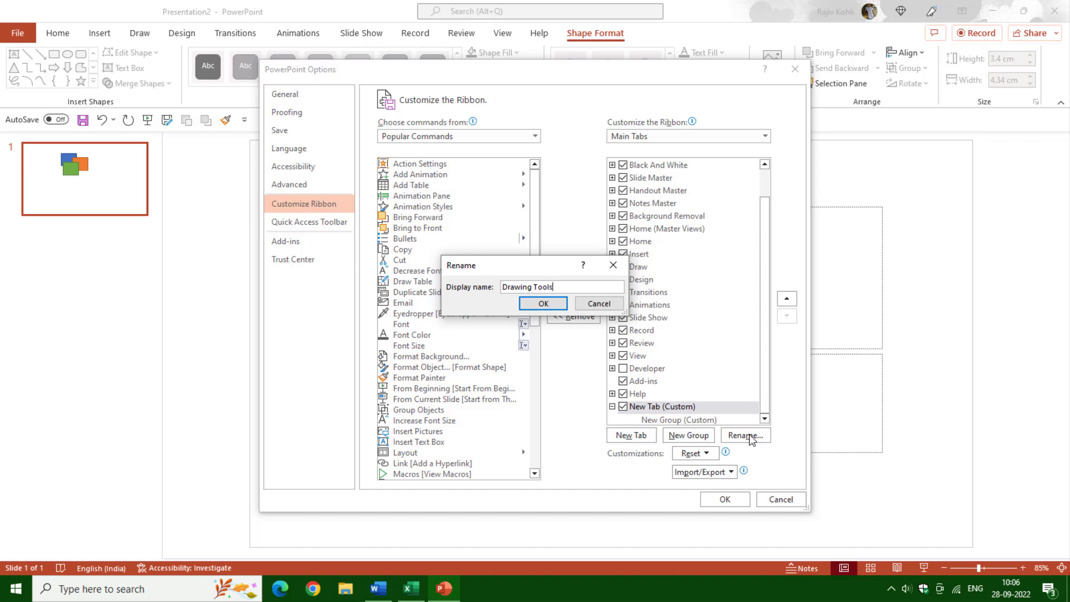
pyautogui.click(540, 304)
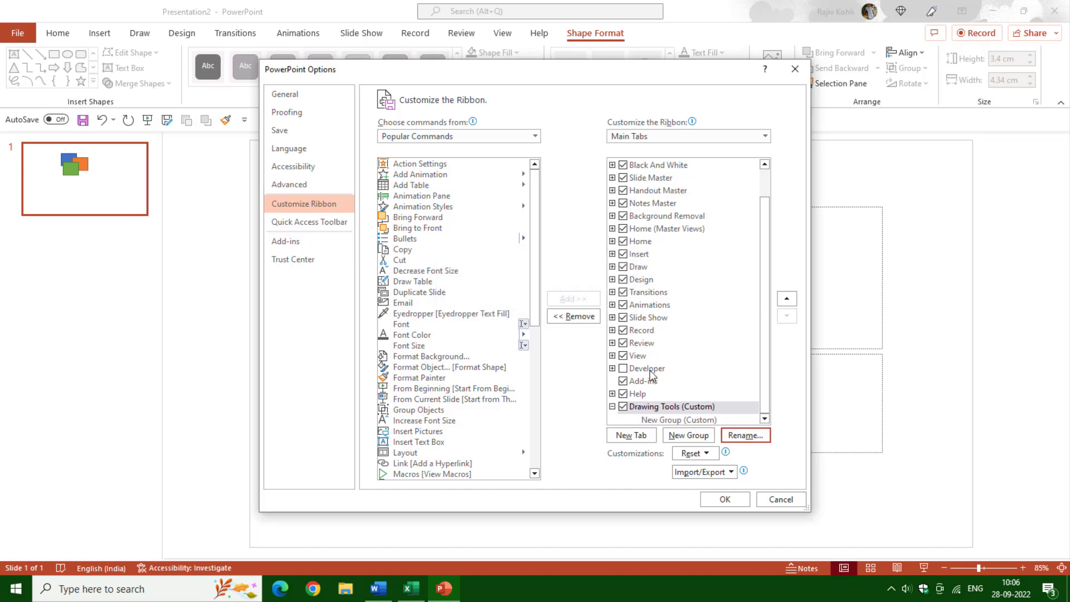
# Step: Rename the new custom group under the Drawing Tools tab as Alignment
pyautogui.click(669, 420)
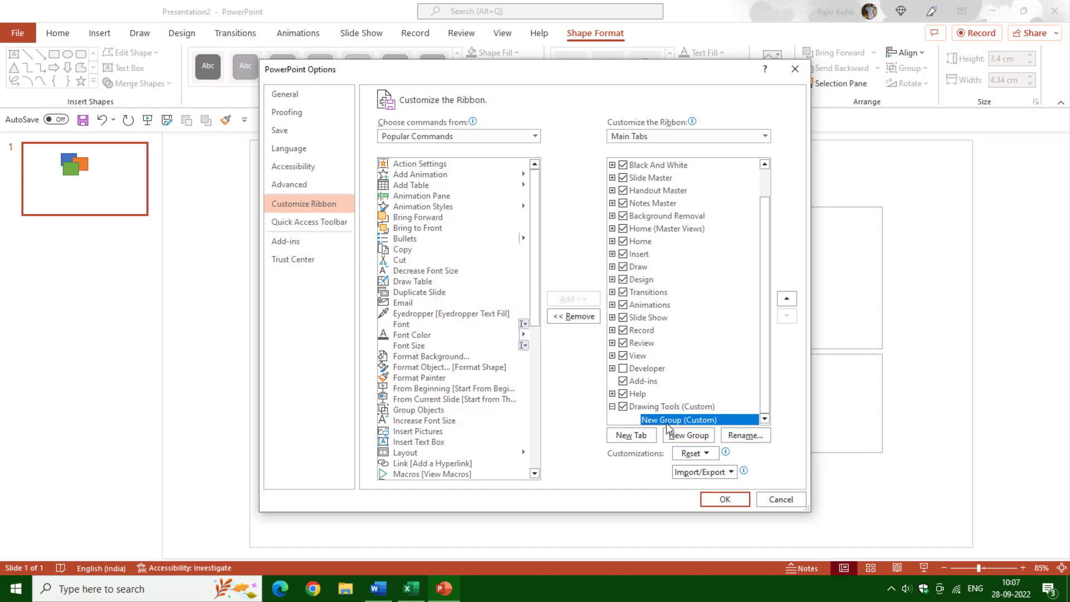
pyautogui.click(745, 435)
pyautogui.write('Alignment')
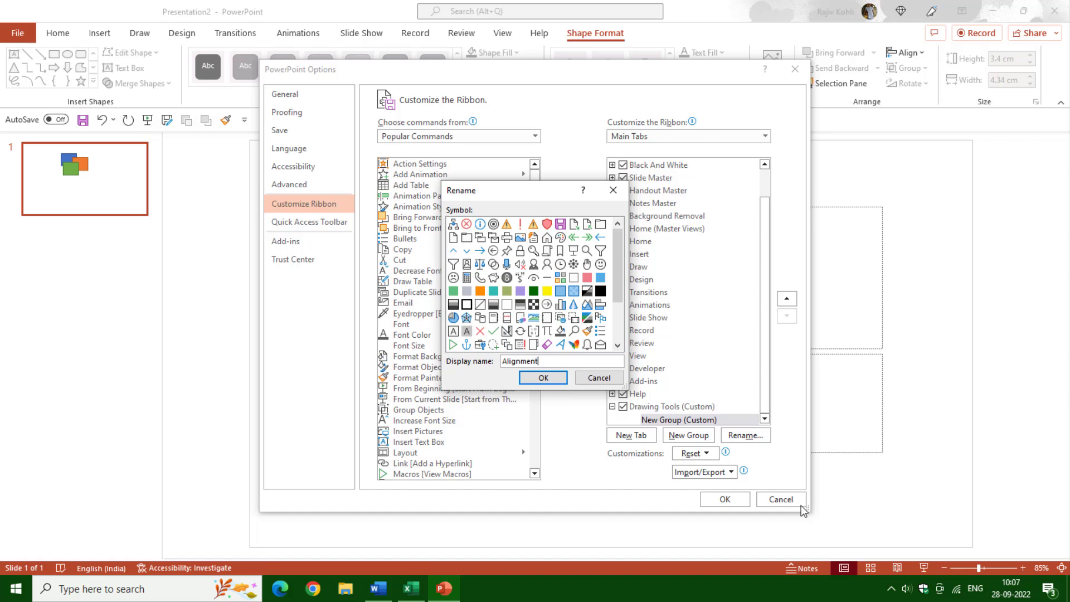
pyautogui.click(543, 377)
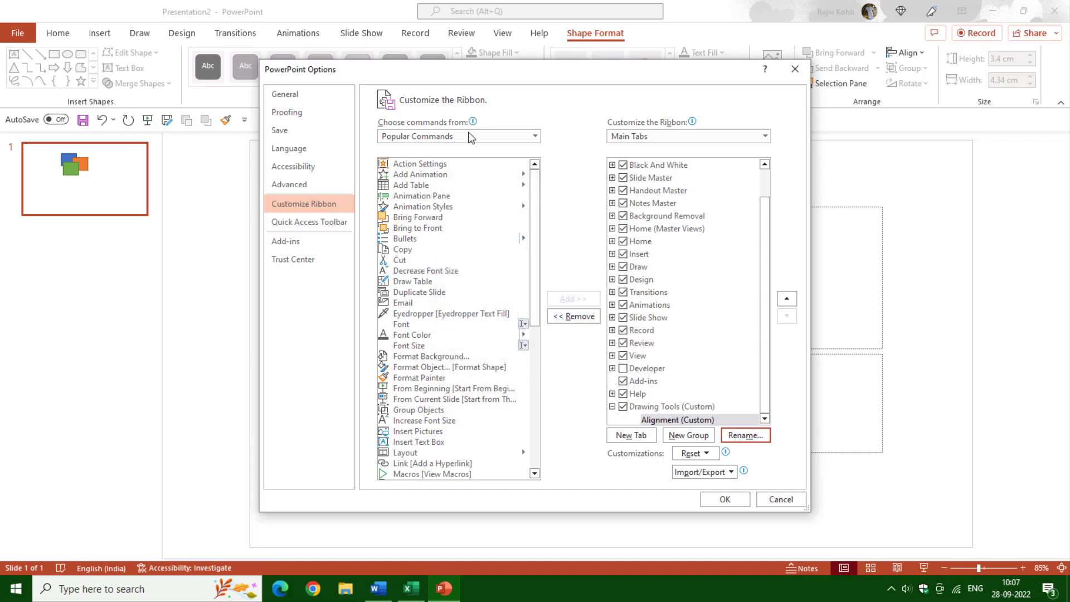
# Step: List the commands from All Tabs and expand Shape Format's Arrange group, including its Bring Forward, Send Backward and Align entries
pyautogui.click(535, 137)
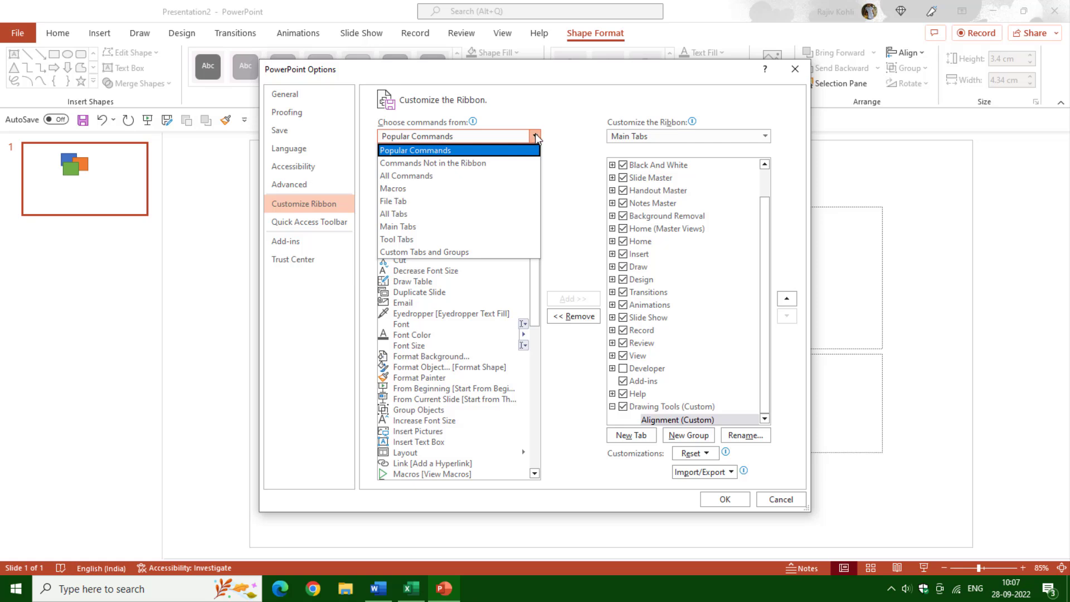
pyautogui.click(468, 214)
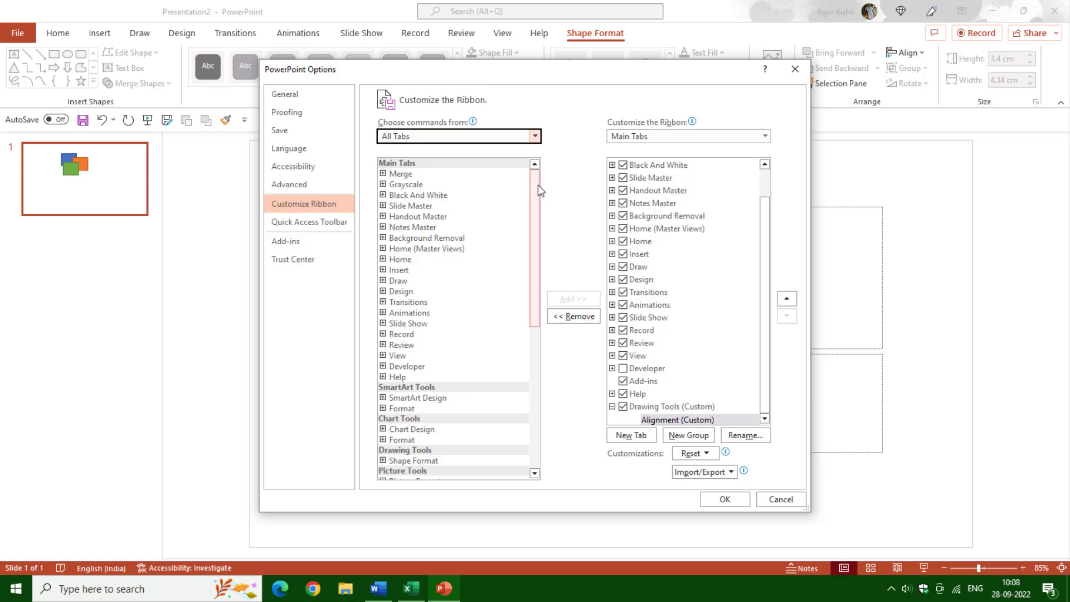
pyautogui.moveTo(539, 187); pyautogui.dragTo(540, 249)
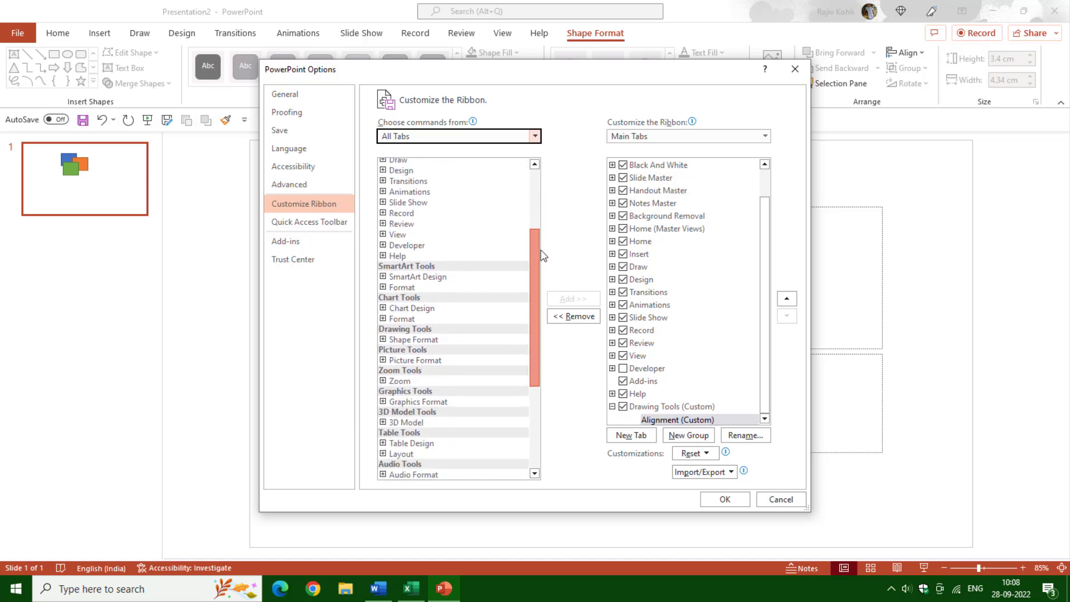
pyautogui.click(383, 329)
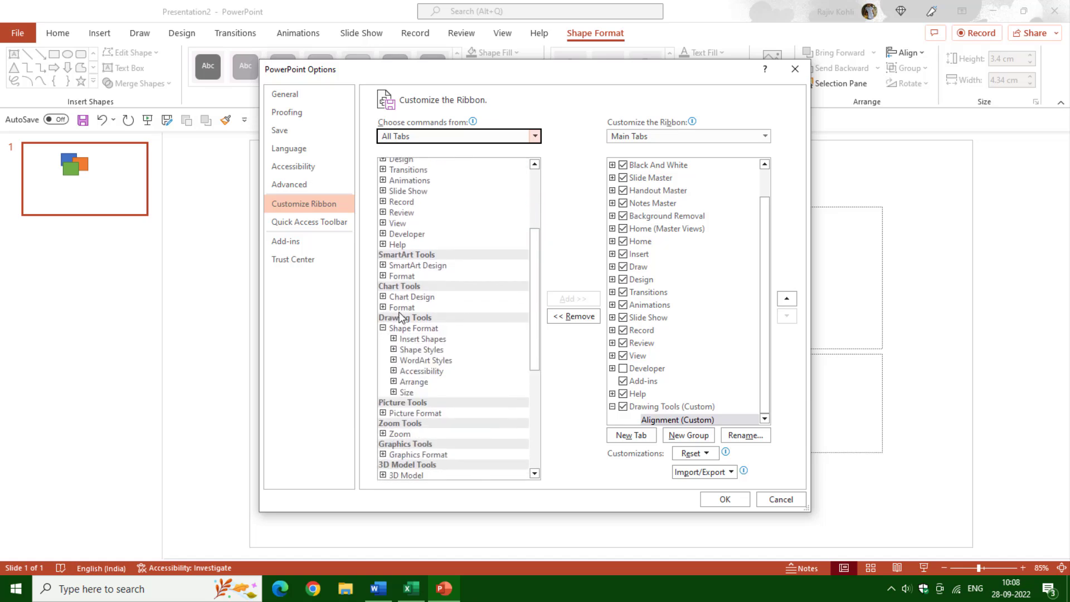
pyautogui.click(394, 381)
pyautogui.scroll(-2, 401, 362)
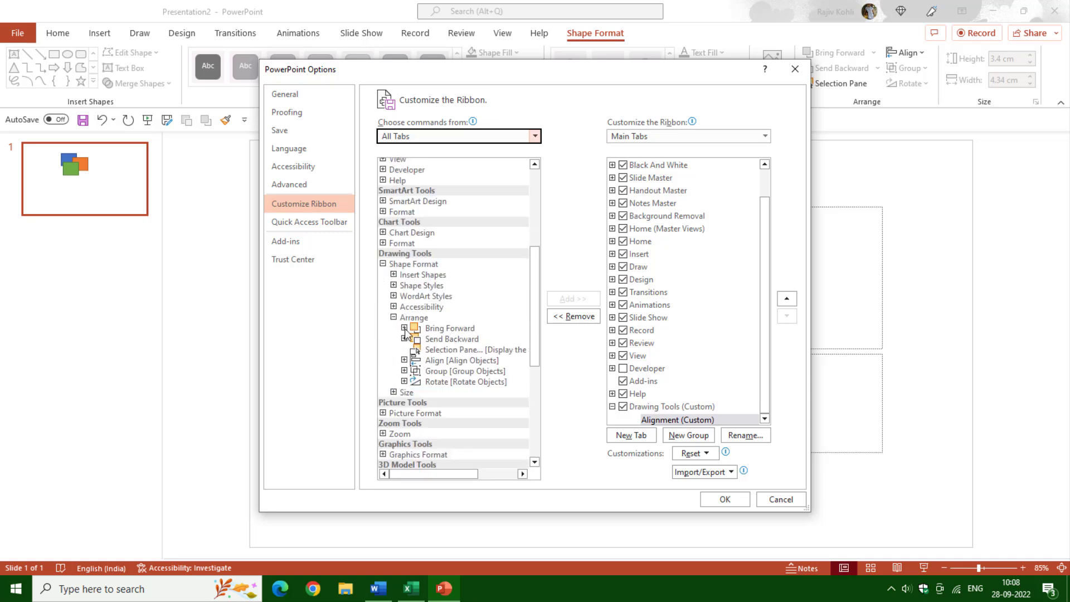
pyautogui.click(404, 328)
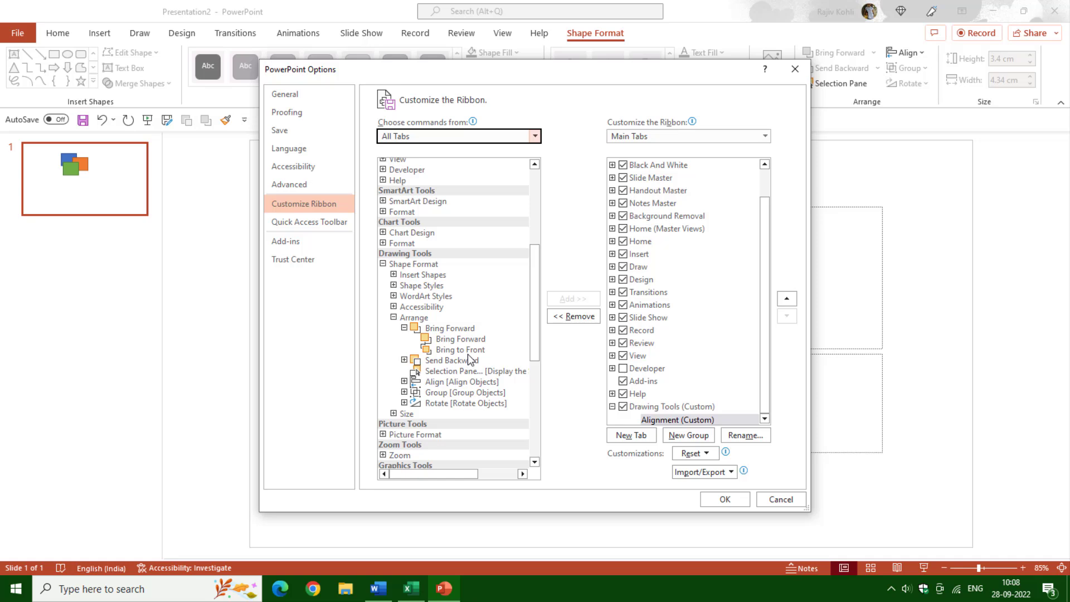
pyautogui.click(405, 359)
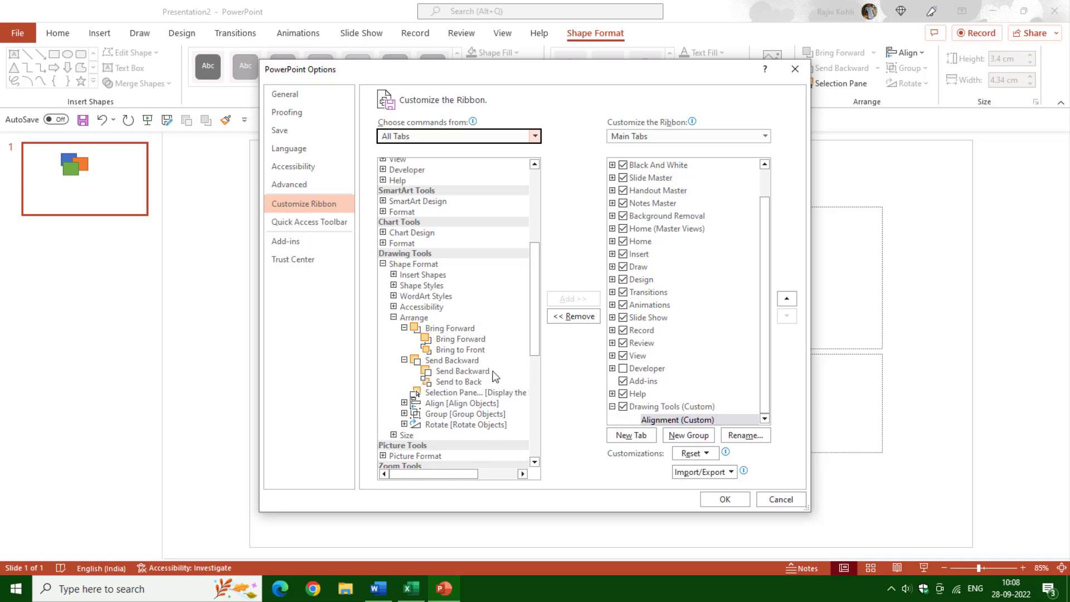
pyautogui.click(404, 403)
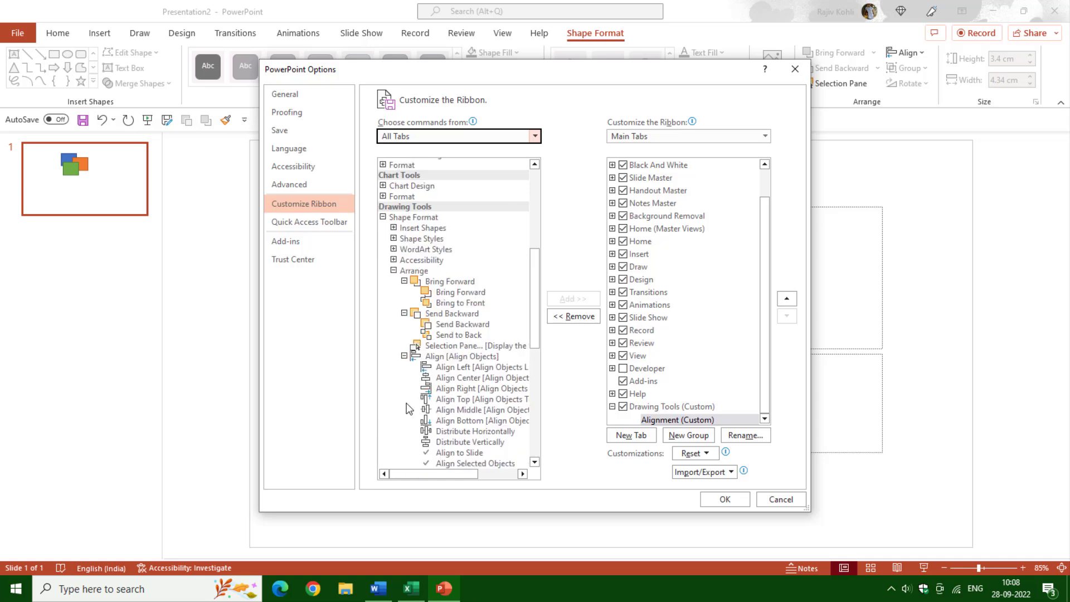
# Step: Add the Align Center and Align Middle commands to the Alignment group, then apply the customization and show the Drawing Tools tab
pyautogui.scroll(-1, 489, 374)
pyautogui.moveTo(460, 473)
pyautogui.mouseDown()
pyautogui.moveTo(497, 470)
pyautogui.moveTo(474, 471)
pyautogui.mouseUp()
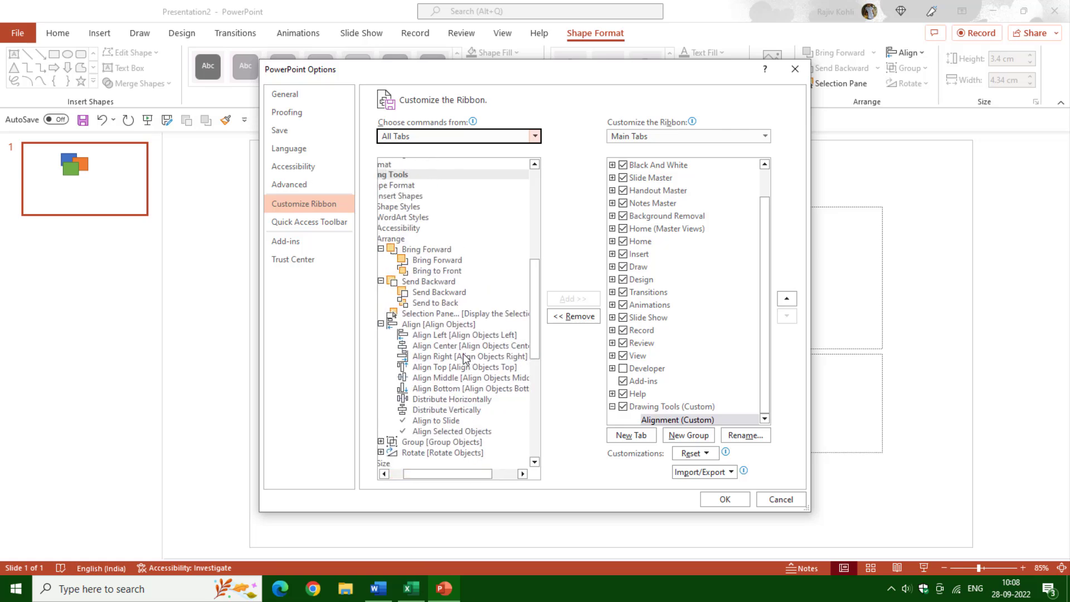
pyautogui.click(448, 347)
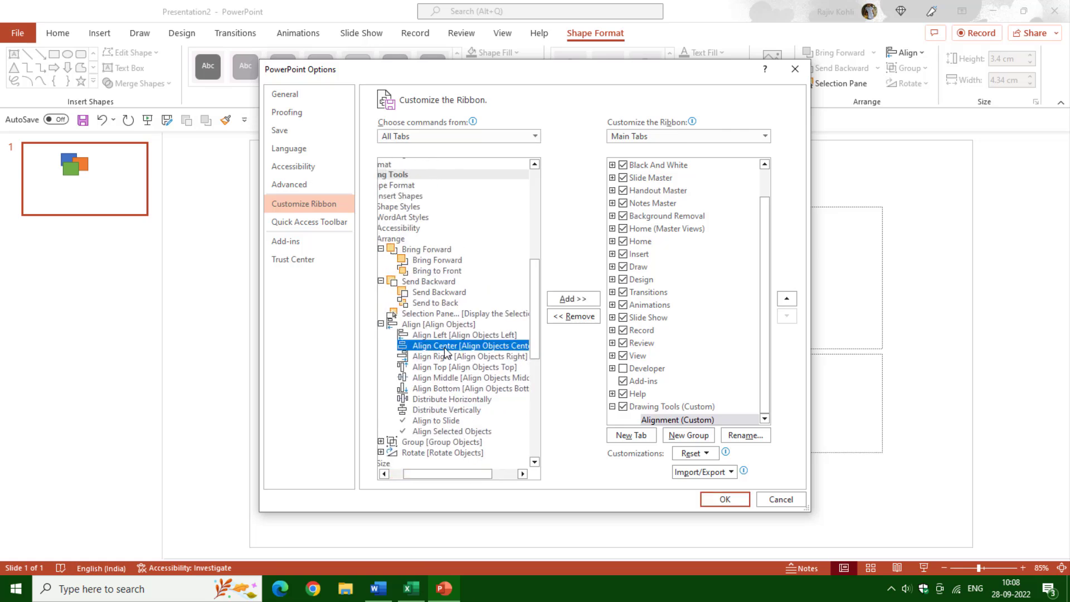
pyautogui.click(573, 298)
pyautogui.doubleClick(452, 378)
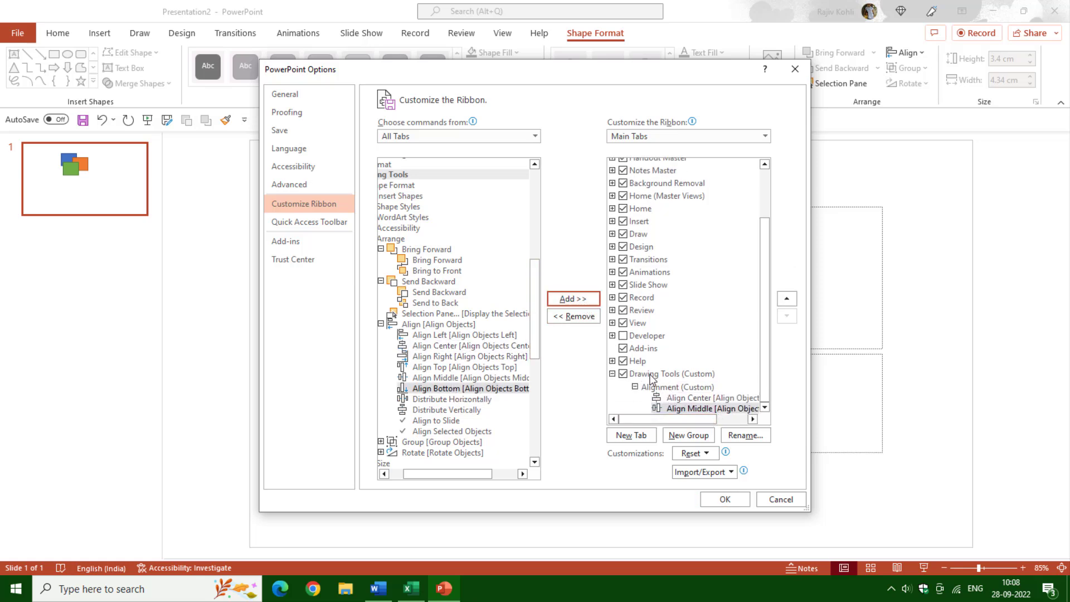
pyautogui.click(724, 499)
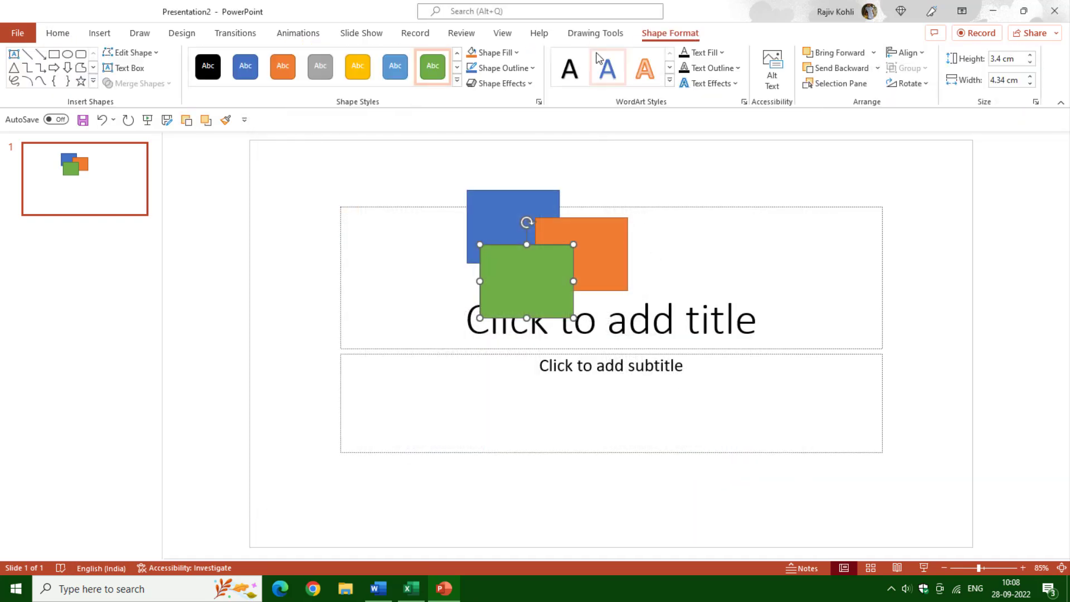
pyautogui.click(594, 34)
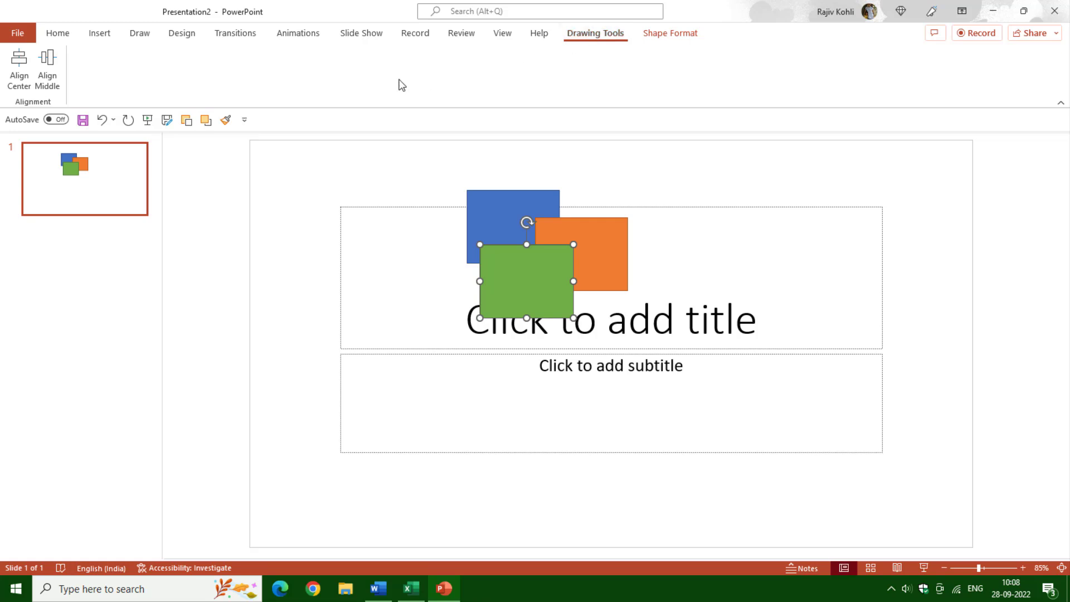